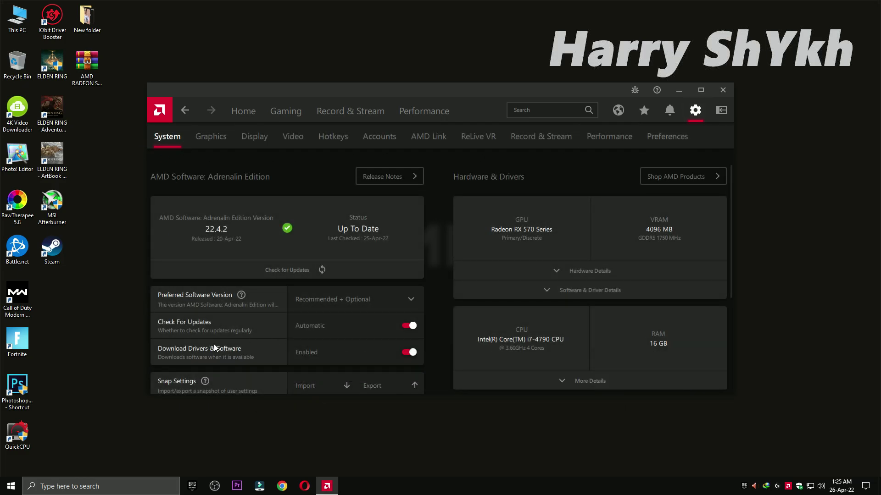
- Check AMD Software: Adrenalin Edition for updates, view its Home page and close the window
left_click(321, 270)
left_click(243, 111)
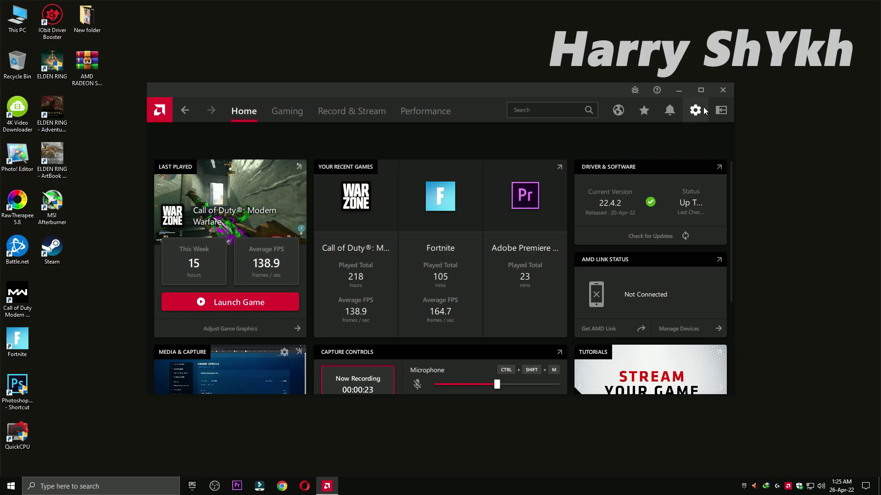
left_click(722, 90)
- Extract the AMD Radeon Software optimize pack archive onto the desktop and delete the archive
left_click_drag(91, 80, 436, 165)
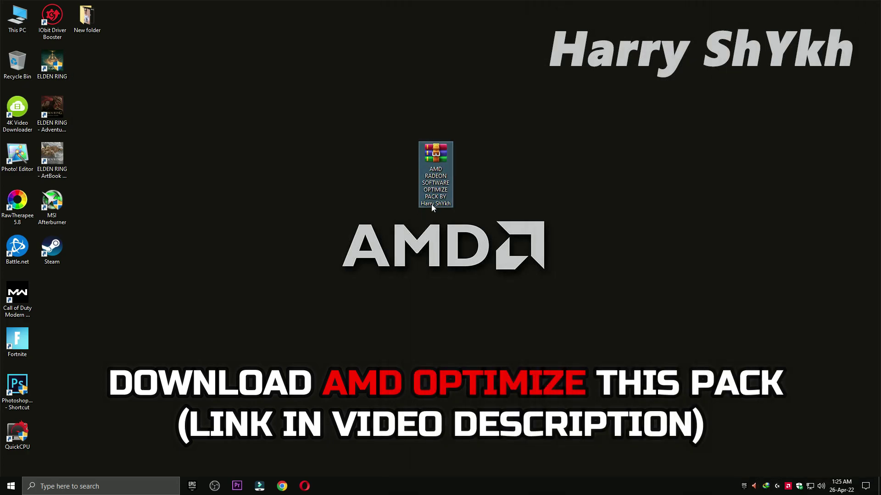
right_click(433, 173)
left_click(469, 209)
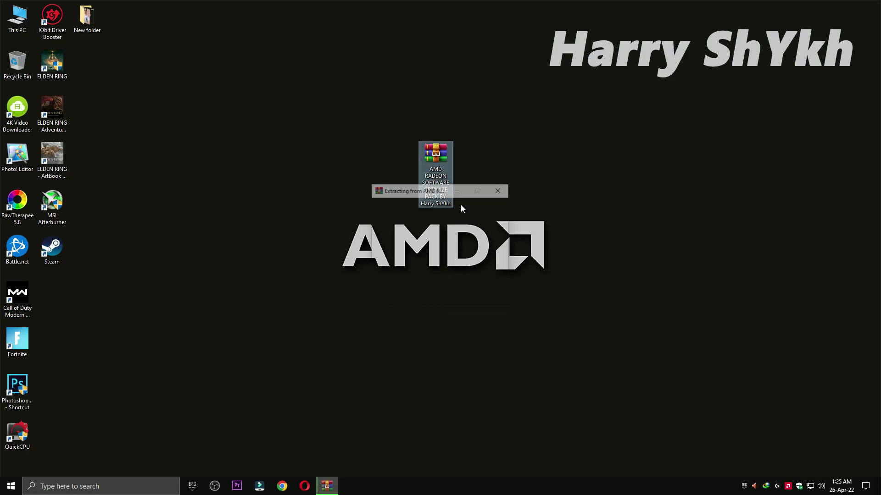
left_click_drag(52, 296, 18, 62)
left_click(413, 186)
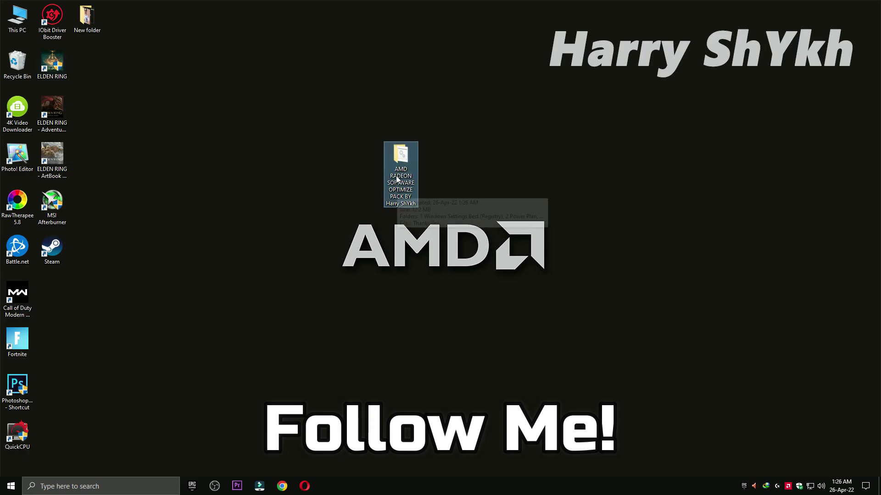
- Open the extracted optimize pack and its "1 Windows Settings Best (Registry)" subfolder
double_click(396, 183)
left_click(844, 7)
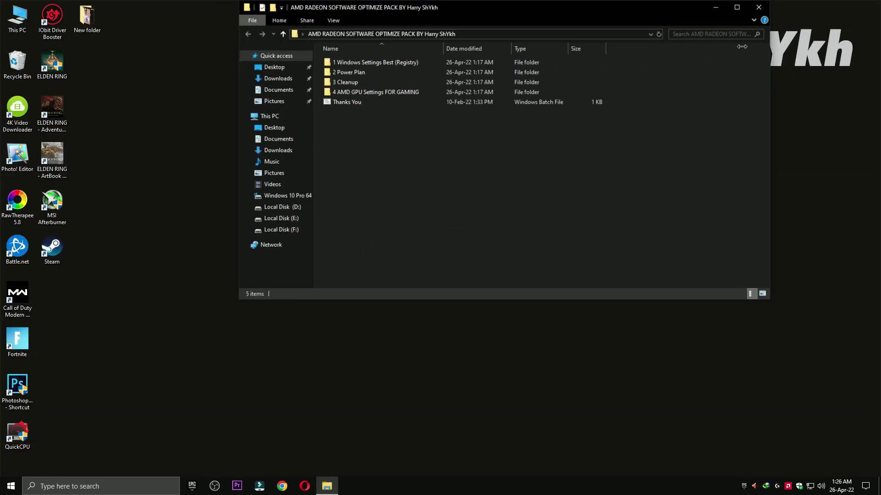
left_click_drag(523, 22, 422, 100)
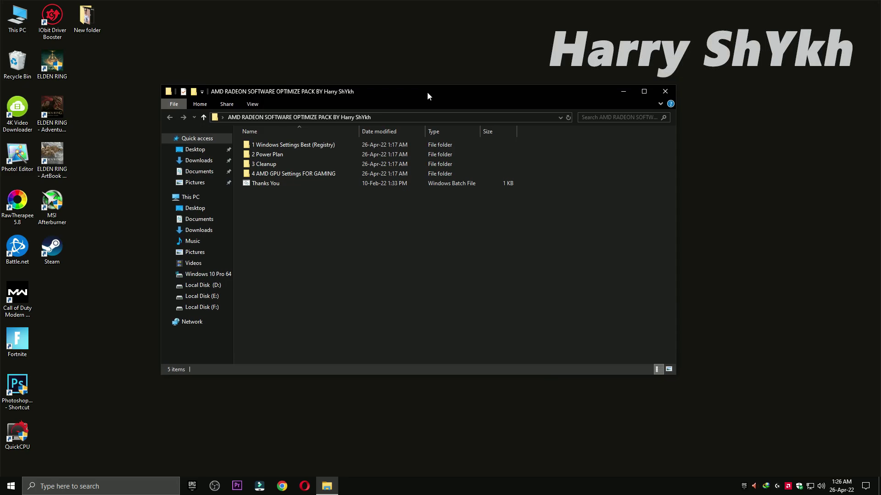
double_click(278, 152)
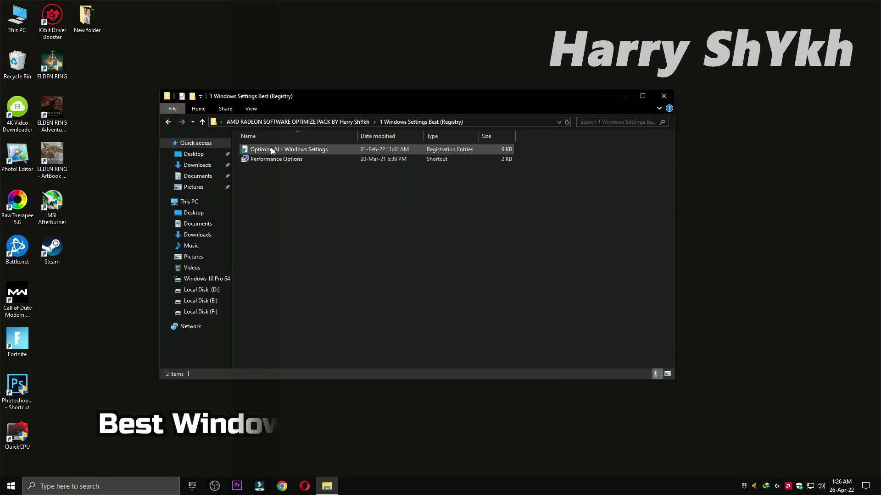
- Look over the Windows Settings categories and close the Settings window
left_click(11, 486)
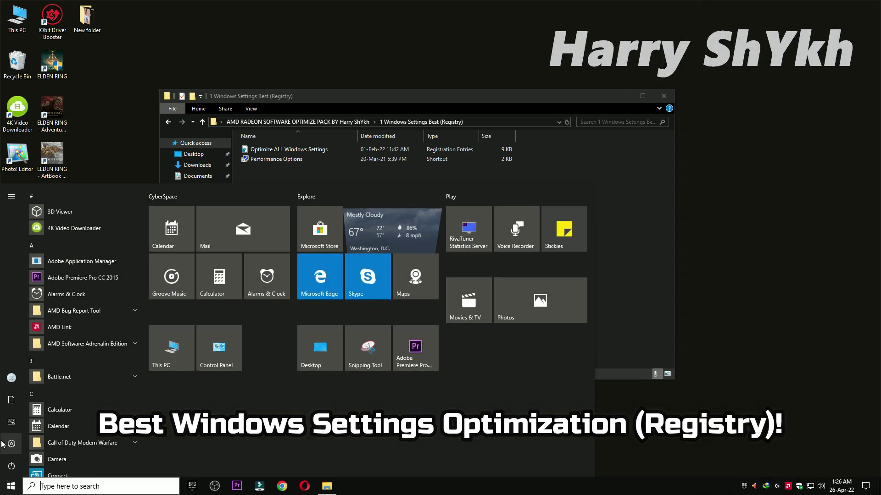
left_click(3, 444)
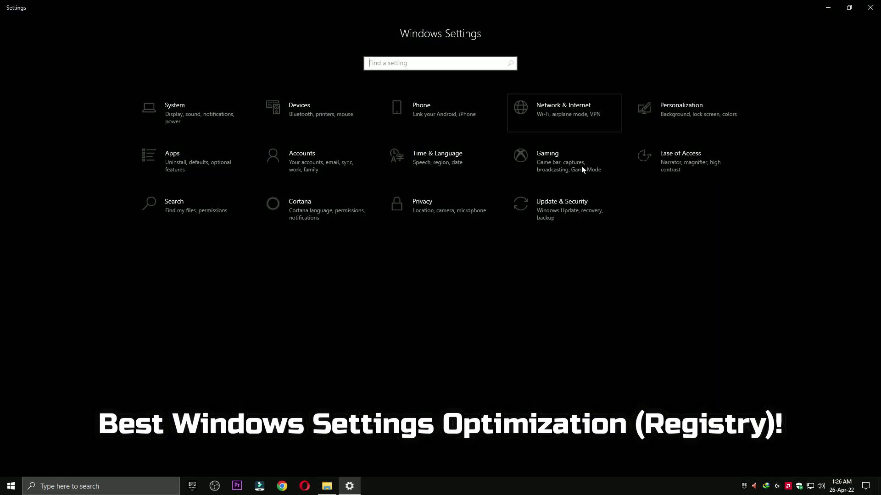
left_click(869, 8)
- Merge the "Optimize ALL Windows Settings" registration file into the registry
double_click(270, 151)
left_click(510, 258)
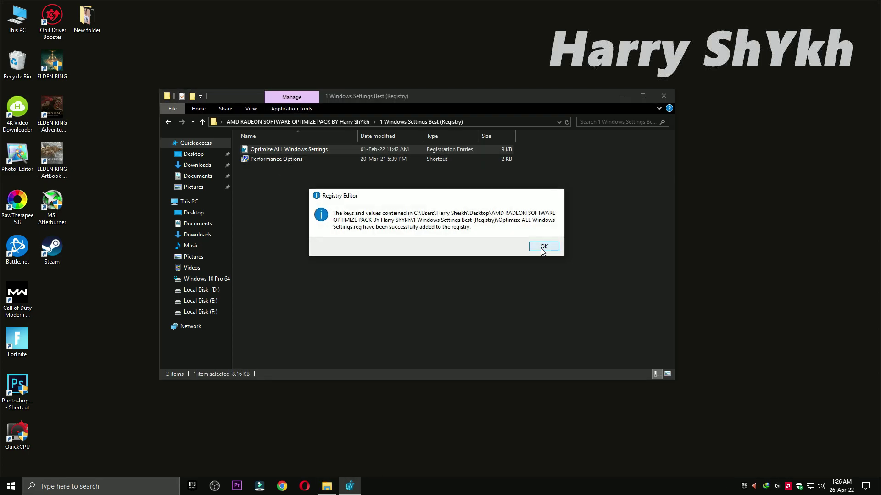
left_click(533, 248)
- Open the Performance Options dialog from the folder's shortcut and select an option in it
double_click(306, 160)
left_click_drag(211, 83, 274, 82)
left_click(184, 151)
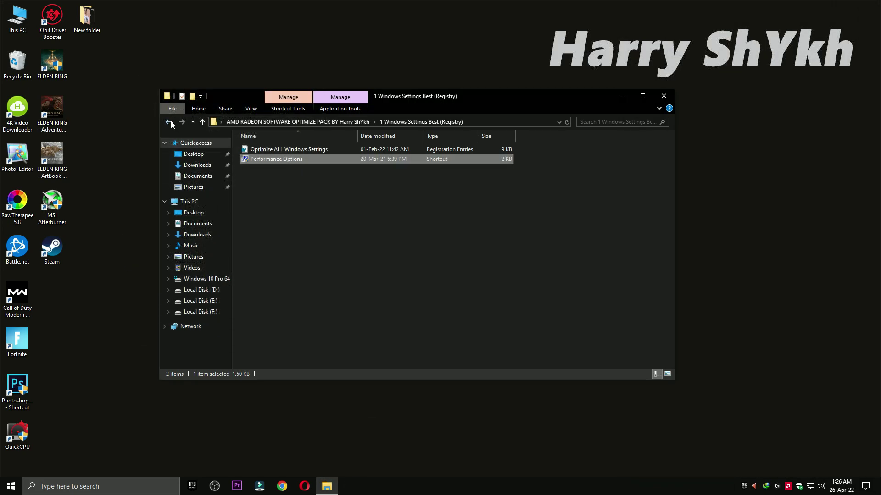
- View the pack's "2 Power Plan" folder, close it and launch the installed QuickCPU from the desktop
left_click(169, 121)
double_click(252, 161)
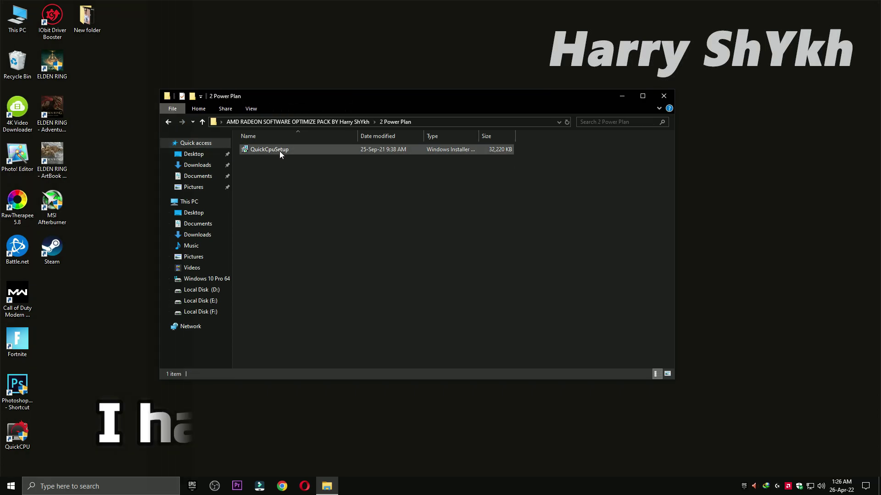
left_click(23, 434)
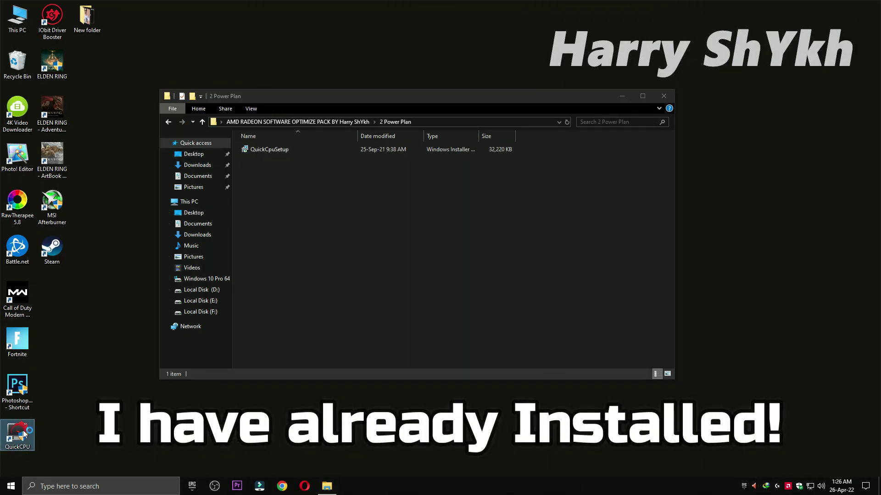
left_click(664, 96)
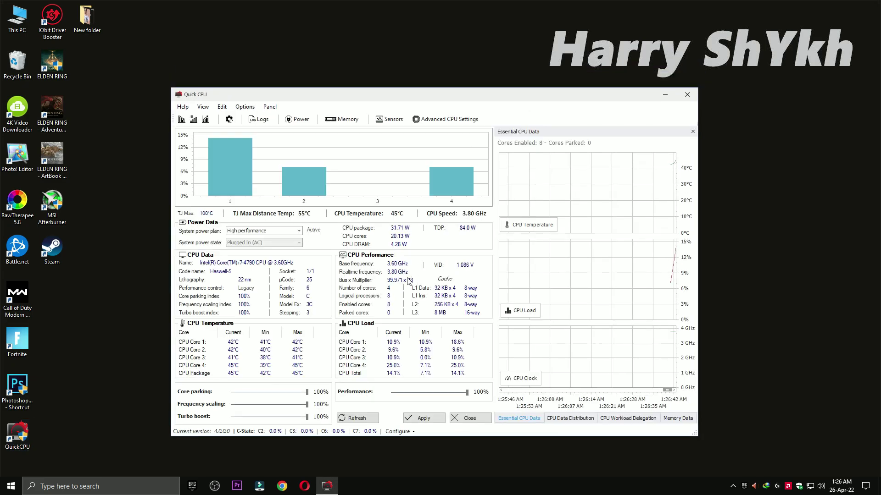
left_click(502, 297)
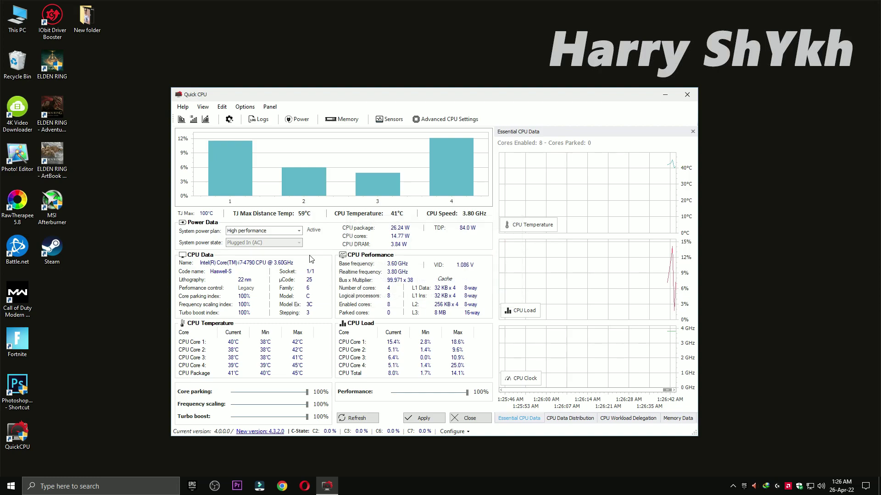
- Set the system power plan to High performance, keep core parking, frequency scaling and turbo boost at 100%, apply the settings and close QuickCPU
left_click(275, 231)
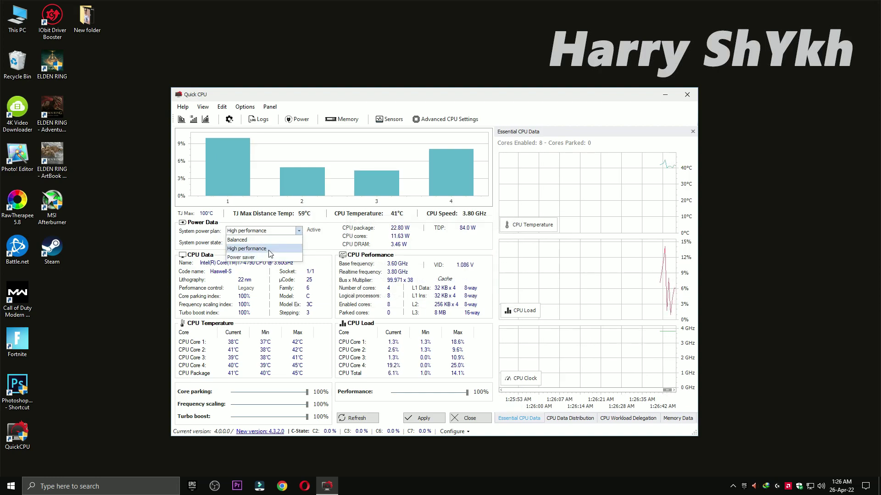
left_click(269, 249)
left_click(307, 392)
left_click_drag(306, 406, 250, 406)
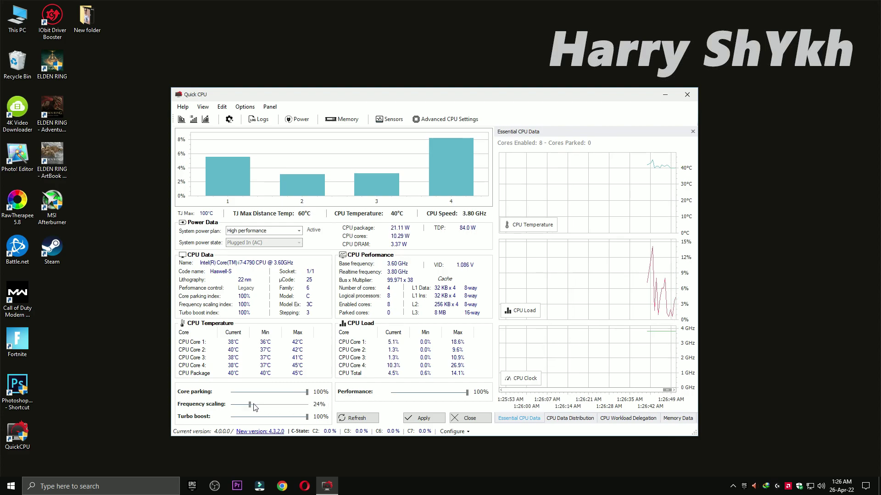
left_click(306, 417)
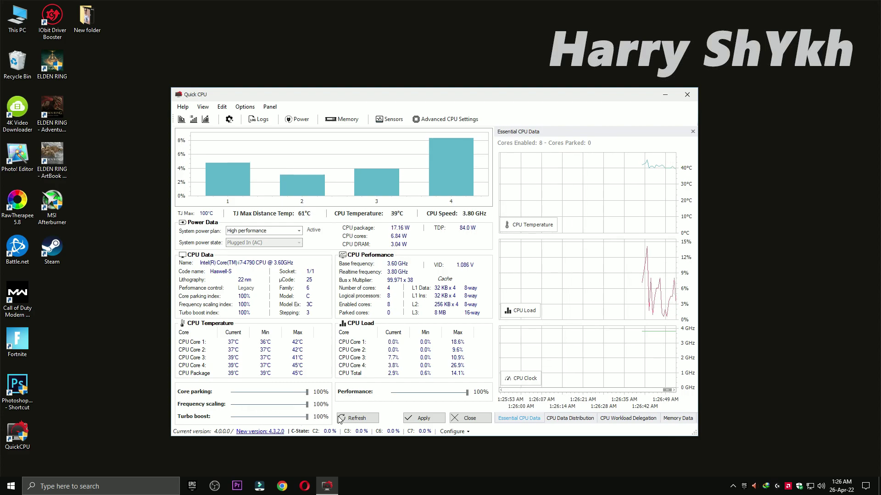
left_click(420, 417)
left_click(481, 286)
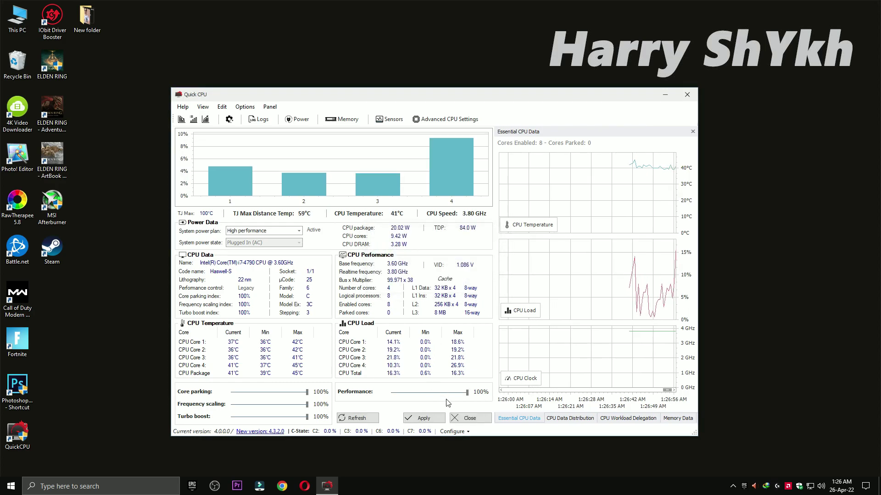
left_click(469, 418)
- Search Windows for "power", open the power plan chooser, check the selected plan and close it
left_click(133, 482)
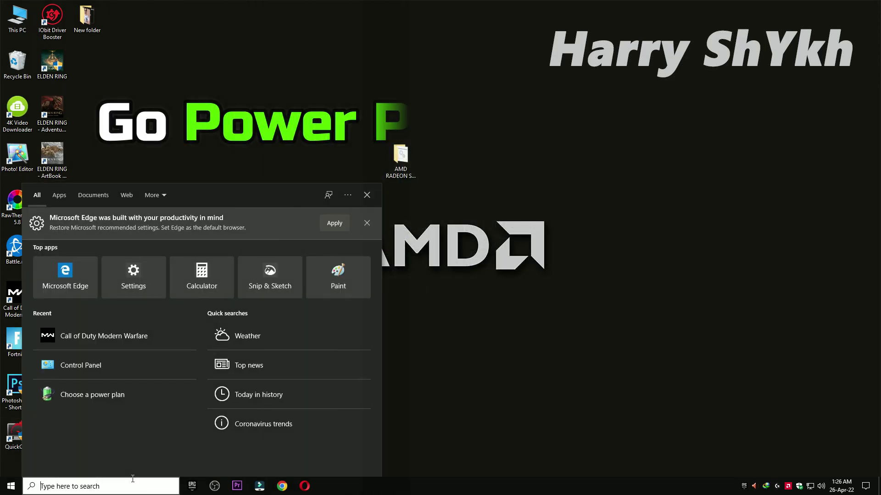
type("power")
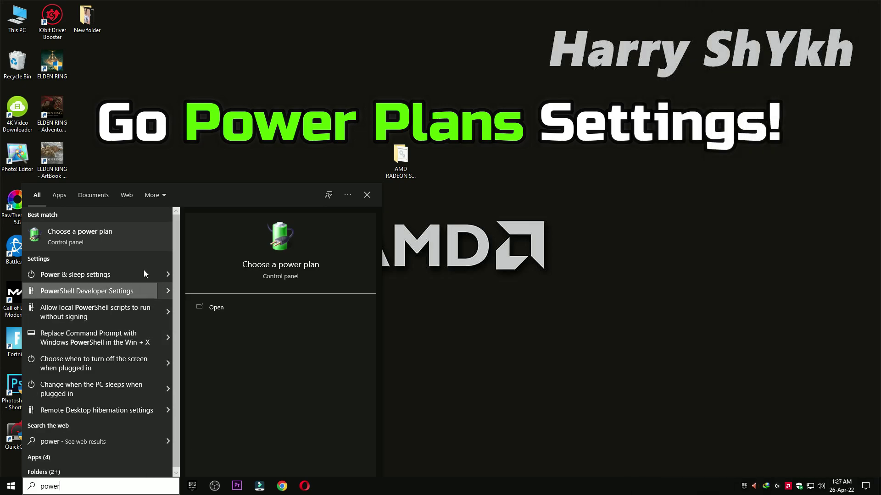
left_click(85, 240)
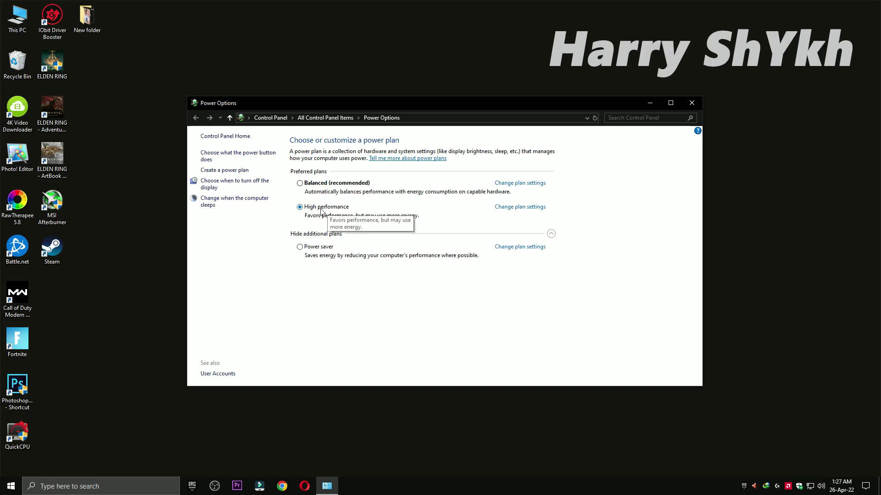
left_click(691, 103)
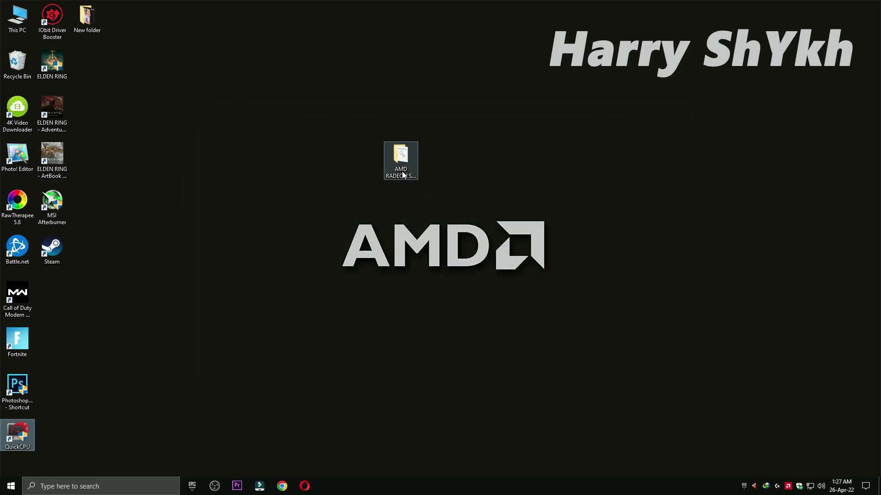
- Run the scripts deleting prefetch files, temporary files and the Windows Update cache from the pack's "3 Cleanup" folder
double_click(401, 158)
double_click(276, 169)
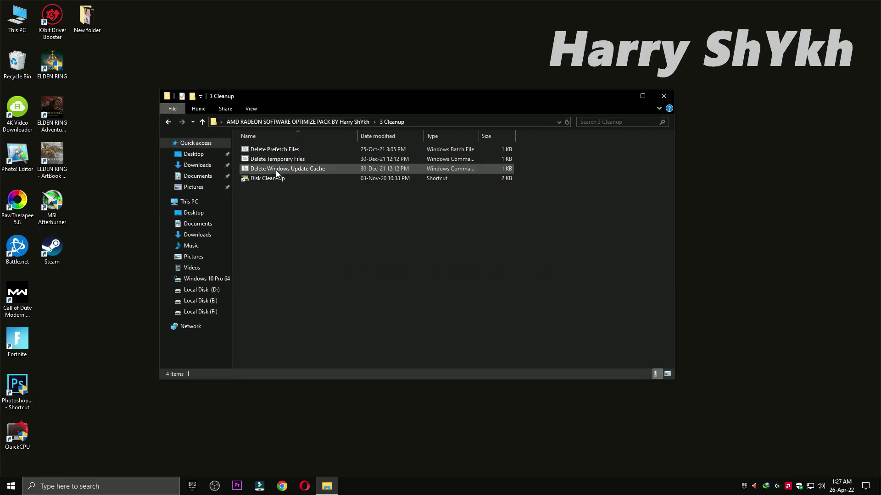
left_click(278, 147)
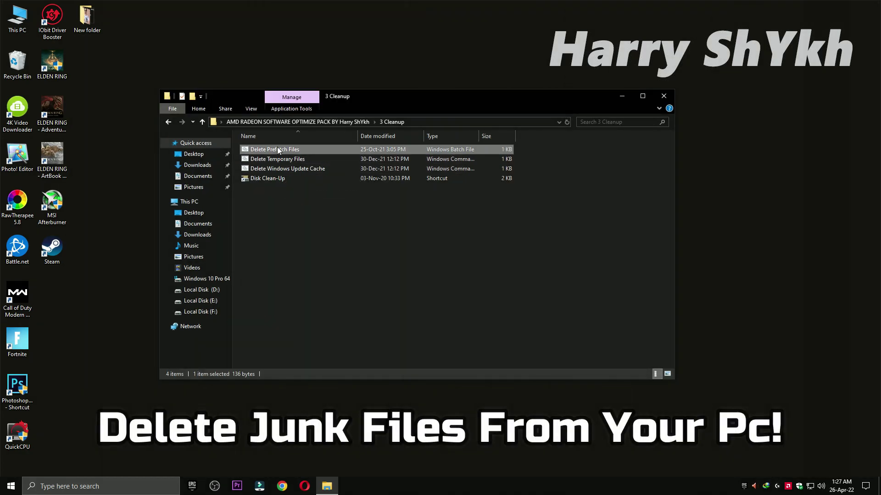
left_click(279, 158)
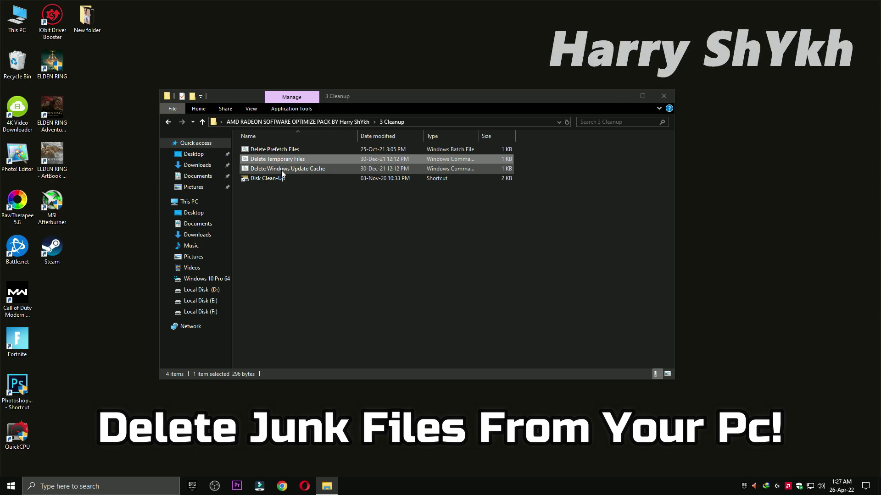
left_click(282, 169)
- Run Disk Clean-Up on drive C: with all file categories selected, including Downloads, and permanently delete the files
double_click(275, 178)
left_click(664, 96)
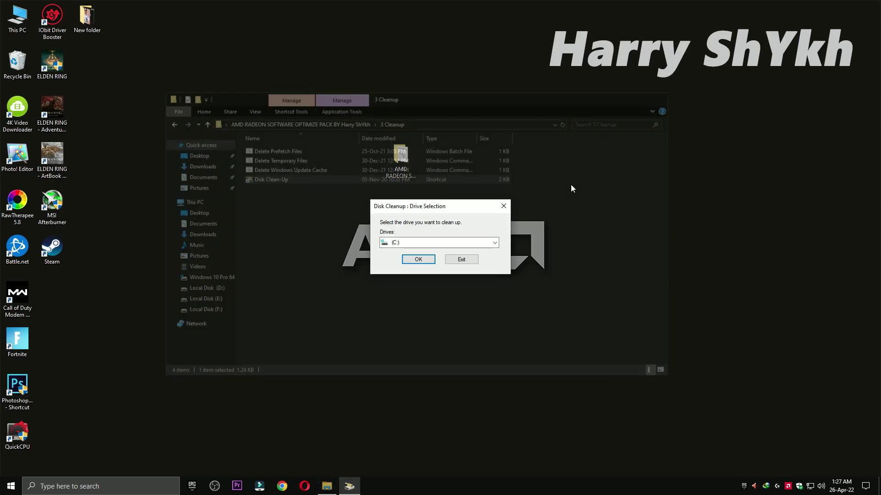
left_click(418, 259)
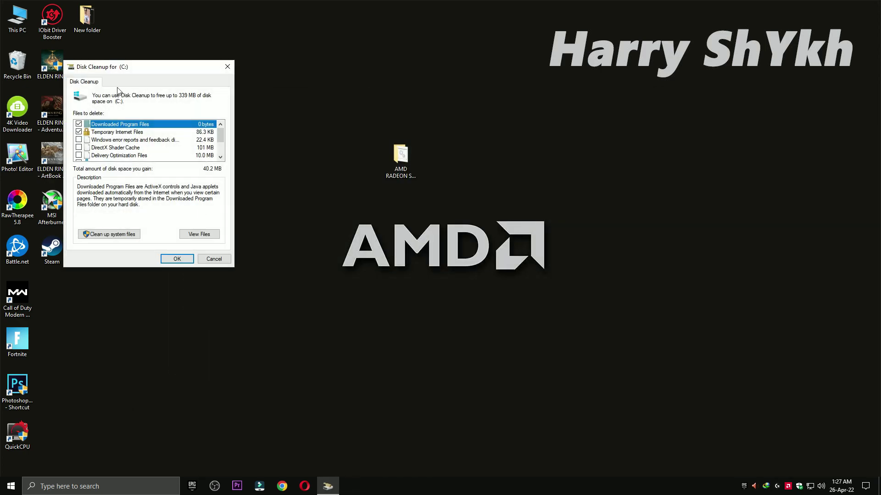
left_click_drag(166, 74, 229, 75)
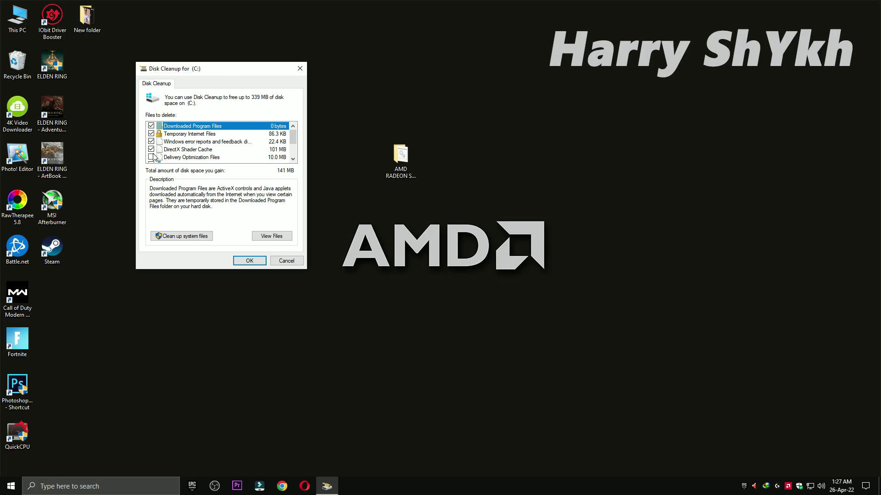
left_click(151, 158)
scroll(154, 156, "down", 2)
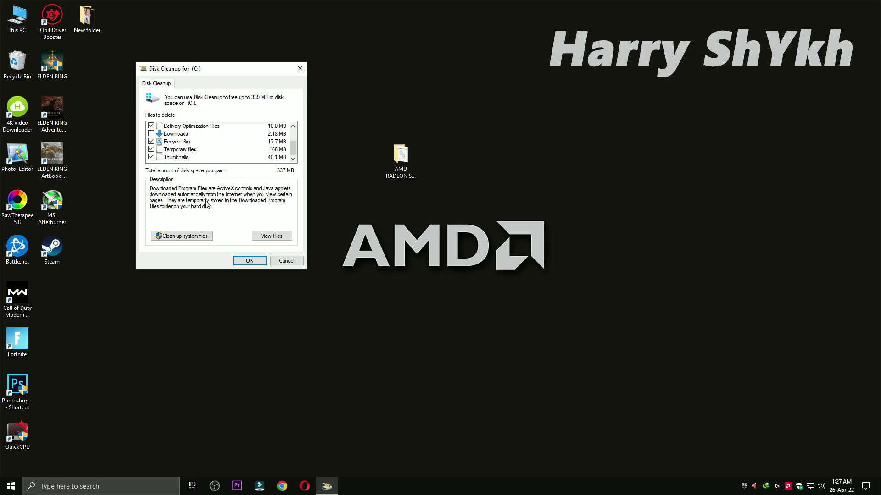
left_click(248, 263)
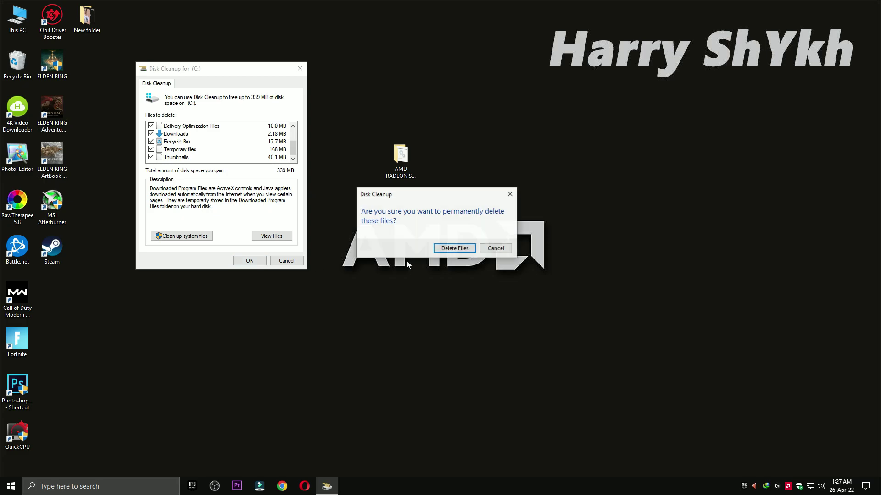
left_click(438, 244)
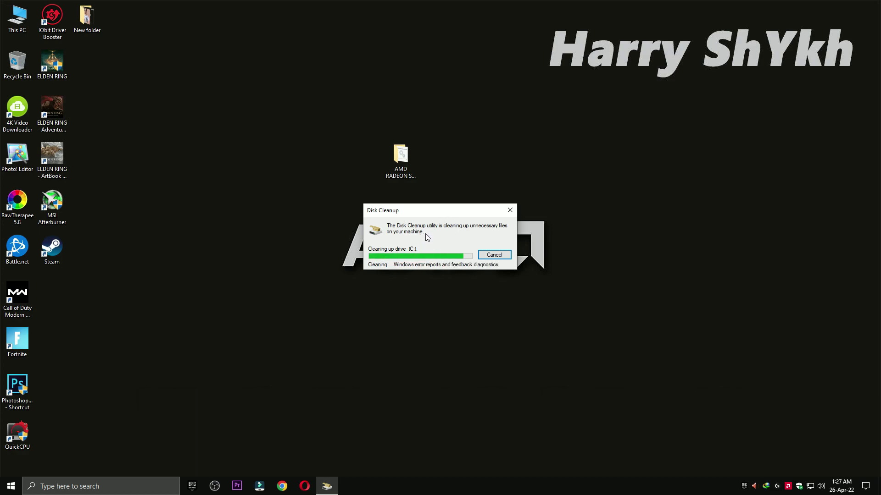
- View the "AMD ADVANCE SETTING 1" picture from the pack's "4 AMD GPU Settings FOR GAMING" folder
double_click(400, 158)
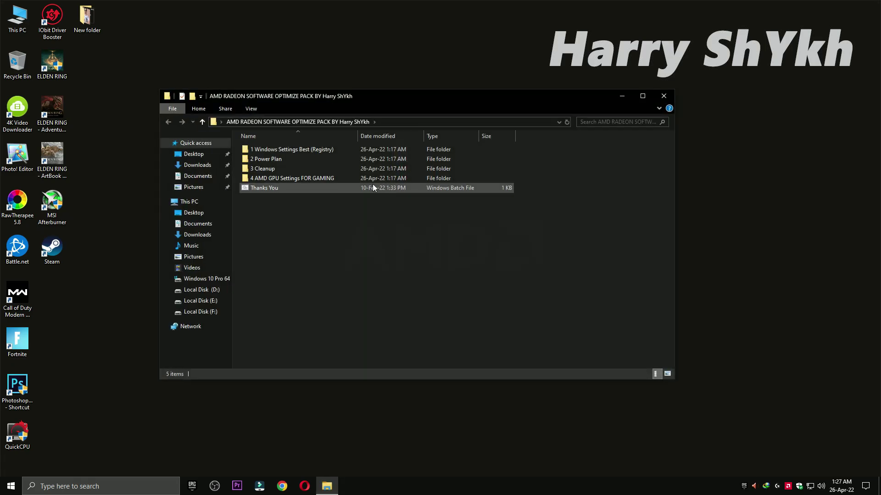
double_click(337, 176)
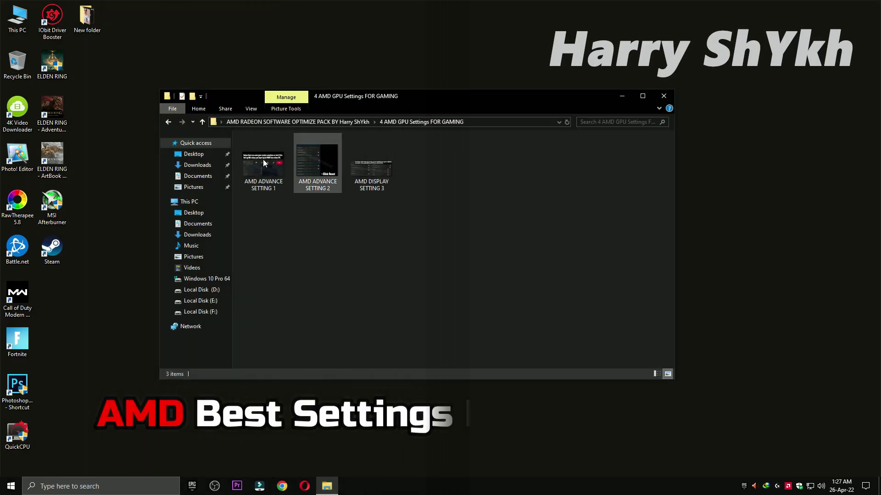
double_click(263, 159)
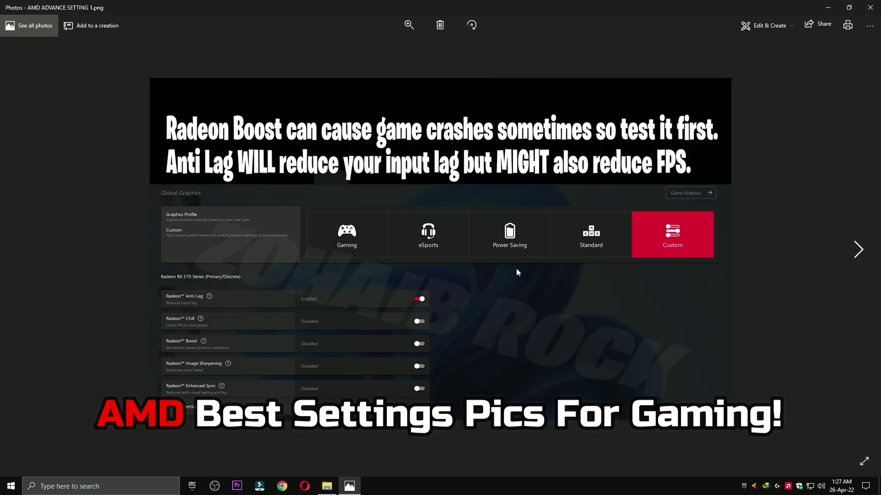
- View the remaining AMD settings pictures through "AMD DISPLAY SETTING 3" and close the photo viewer and the pack's folder
scroll(521, 263, "down", 2)
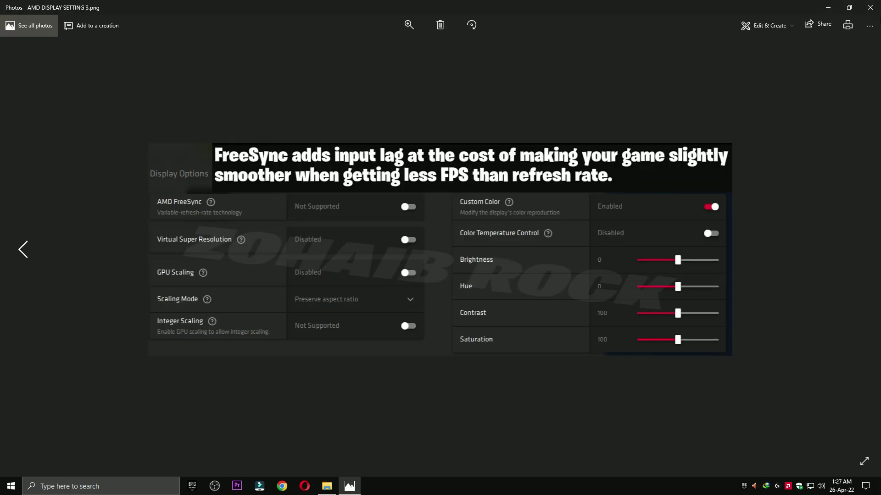
left_click(870, 7)
left_click(664, 96)
left_click_drag(399, 161, 87, 64)
- Open AMD Software: Adrenalin Edition from the desktop and go to its global graphics settings
right_click(321, 119)
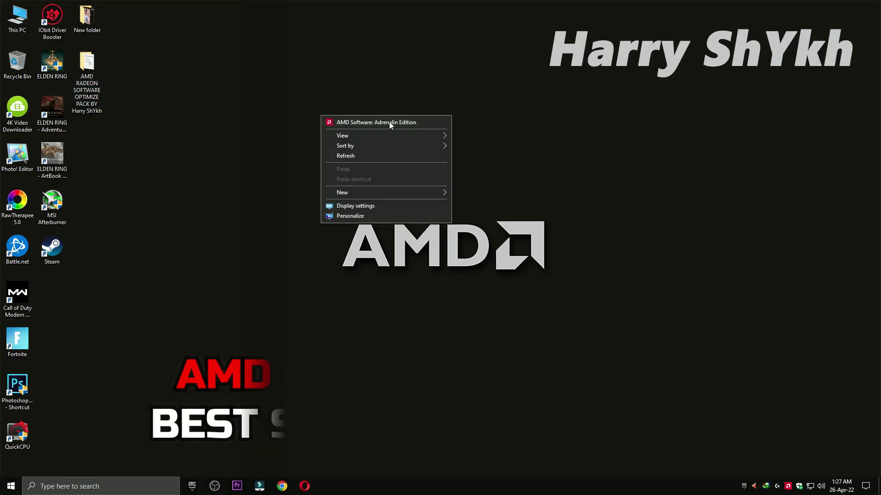
left_click(383, 123)
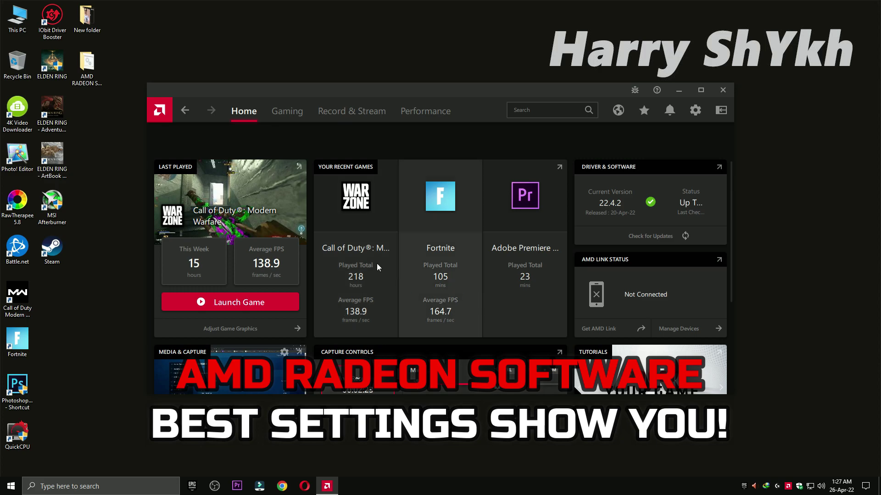
left_click(287, 111)
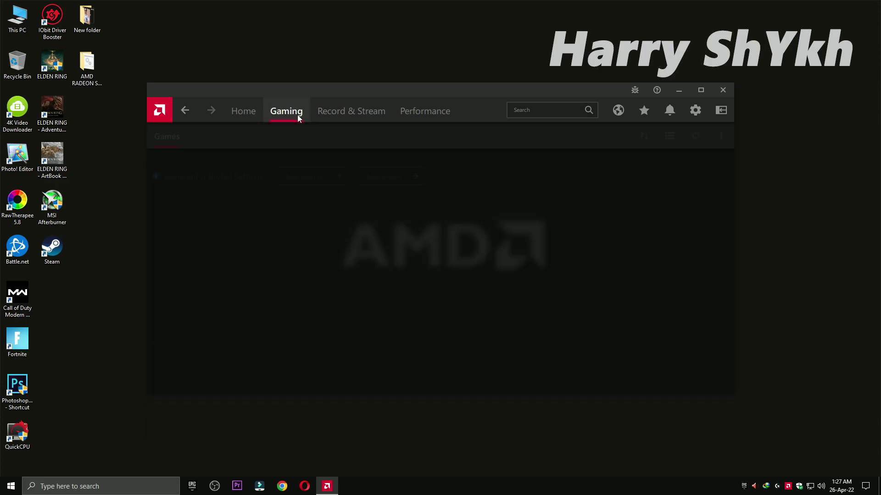
left_click(312, 178)
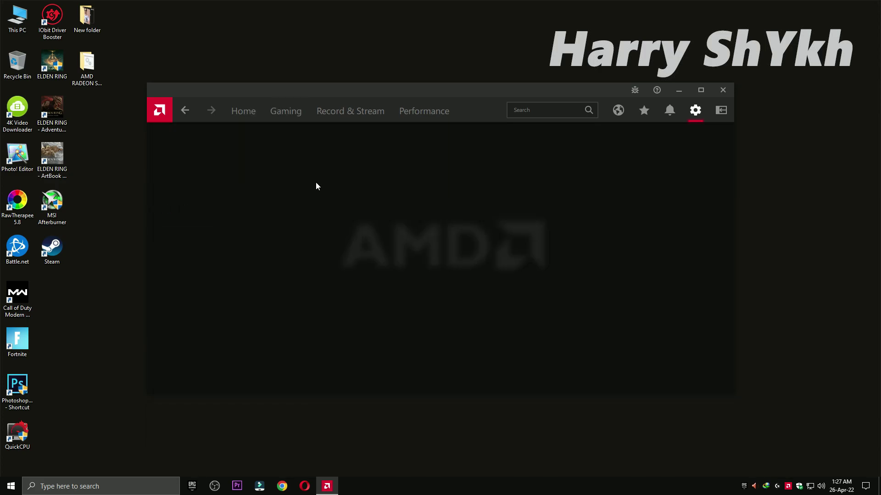
- Review the Radeon RX 570 graphics options from Radeon Anti-Lag downward, expanding the Advanced section to examine anti-aliasing and texture options
scroll(309, 263, "down", 2)
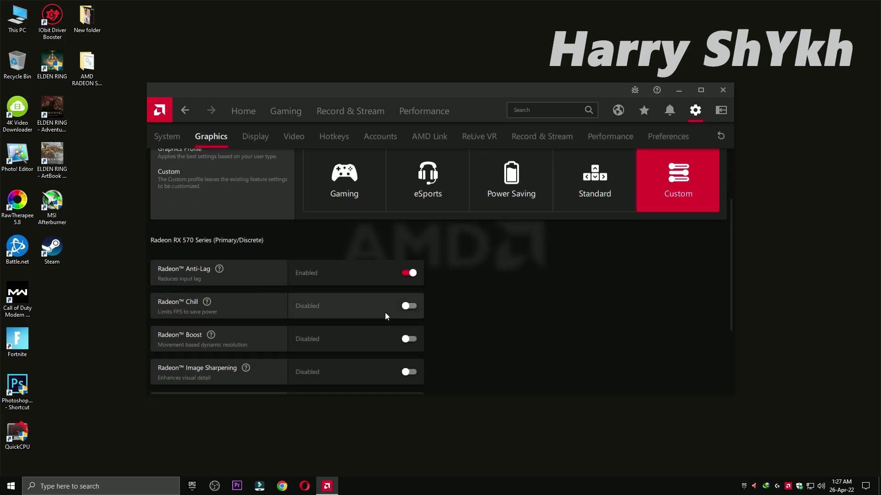
scroll(293, 344, "down", 2)
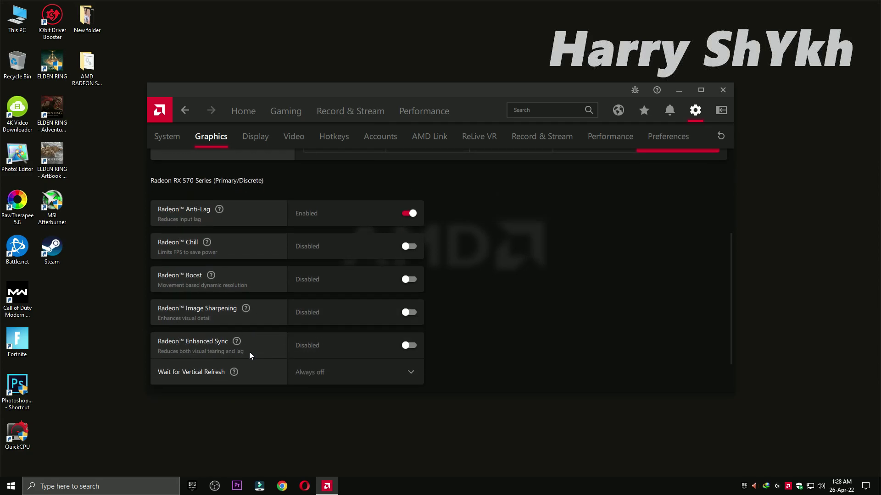
scroll(249, 351, "down", 1)
left_click(216, 348)
scroll(202, 312, "down", 2)
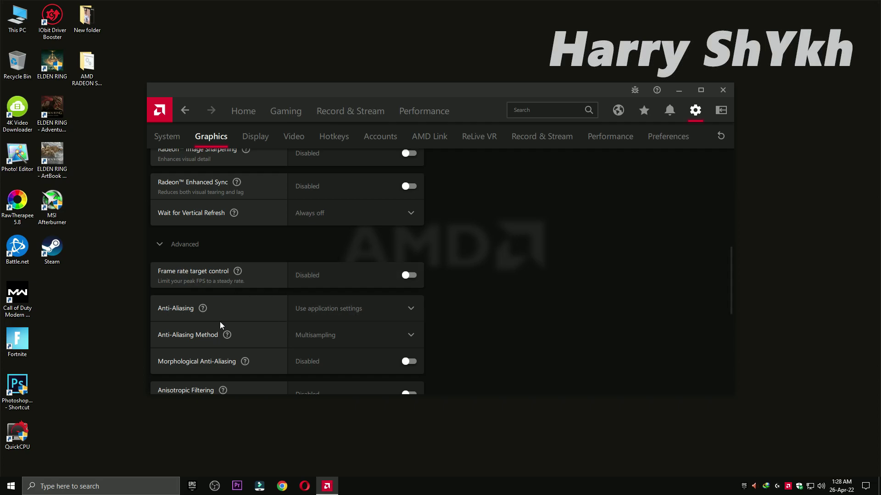
scroll(191, 338, "down", 1)
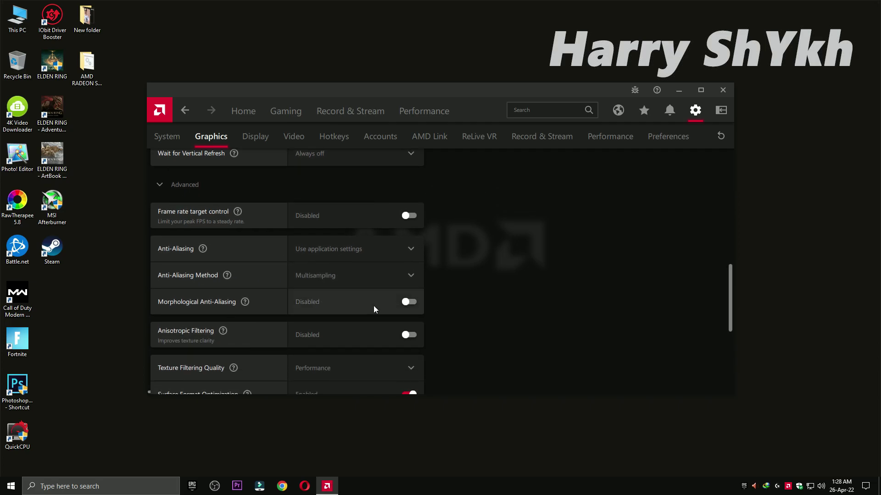
scroll(197, 338, "down", 1)
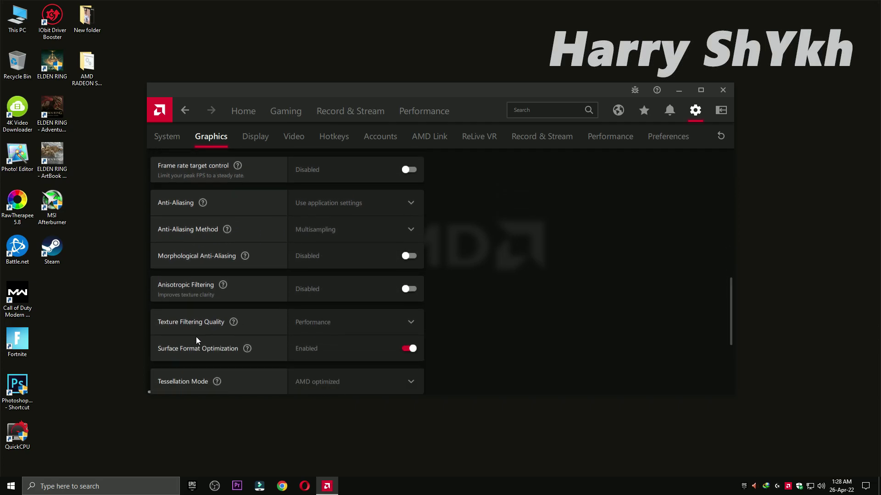
- Set Texture Filtering Quality to Performance and check the remaining advanced graphics options down to Reset Shader Cache
left_click(360, 316)
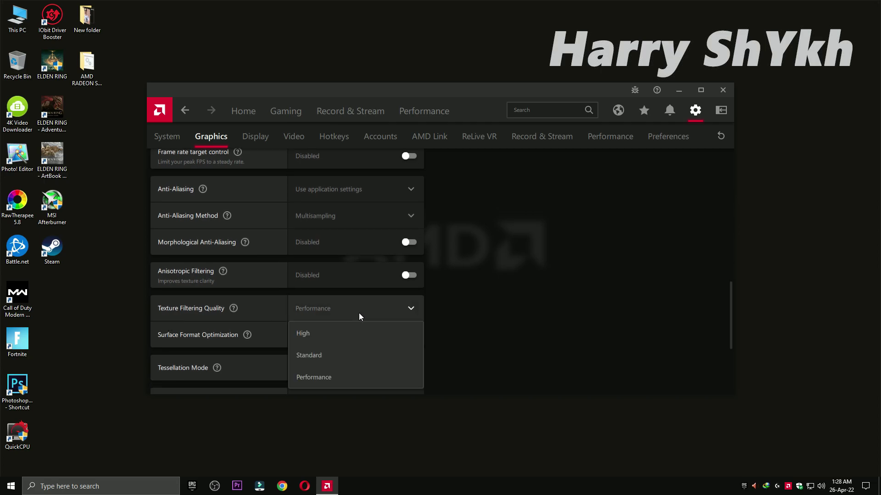
left_click(316, 371)
scroll(337, 362, "down", 1)
scroll(337, 363, "down", 3)
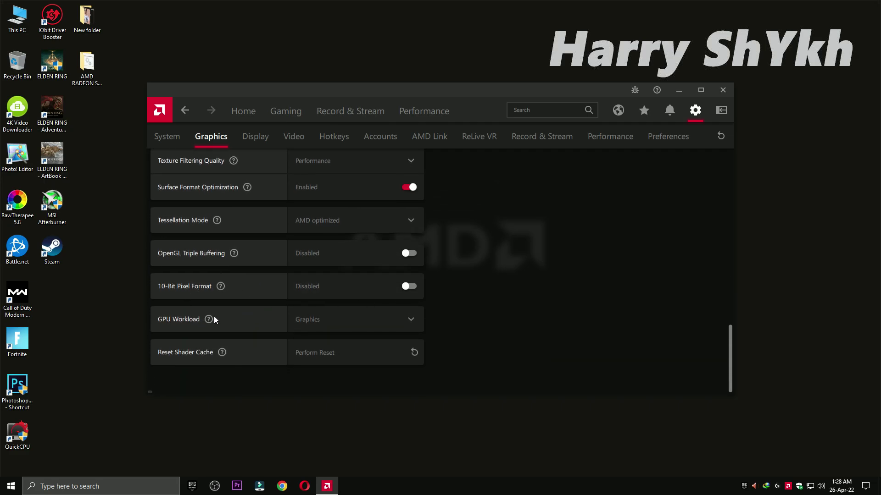
- In the display settings, set Scaling Mode to Full panel
left_click(252, 145)
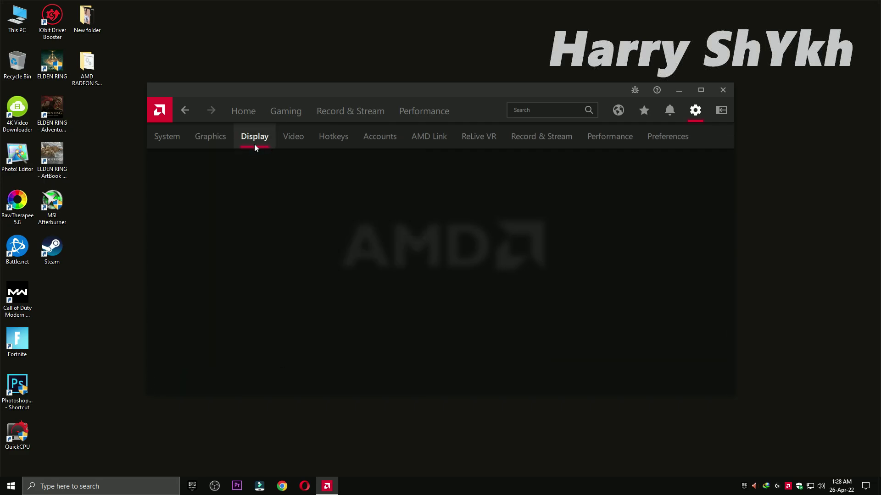
scroll(317, 279, "down", 2)
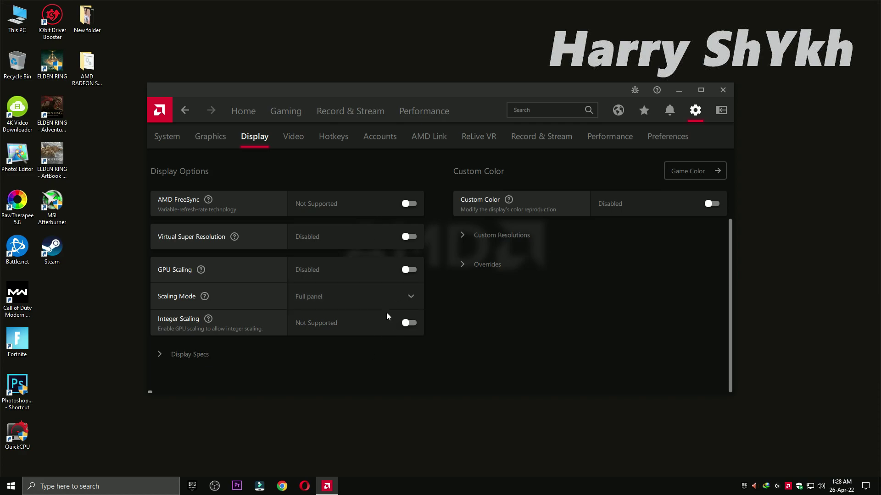
left_click(318, 305)
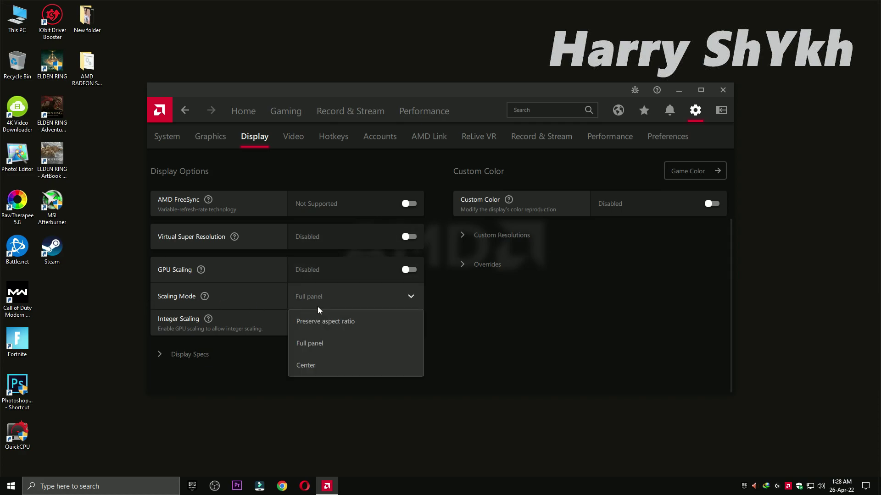
left_click(315, 345)
- Look through the Video, Hotkeys, Accounts, AMD Link and ReLive VR settings, including the graphics and recording hotkeys
left_click(285, 144)
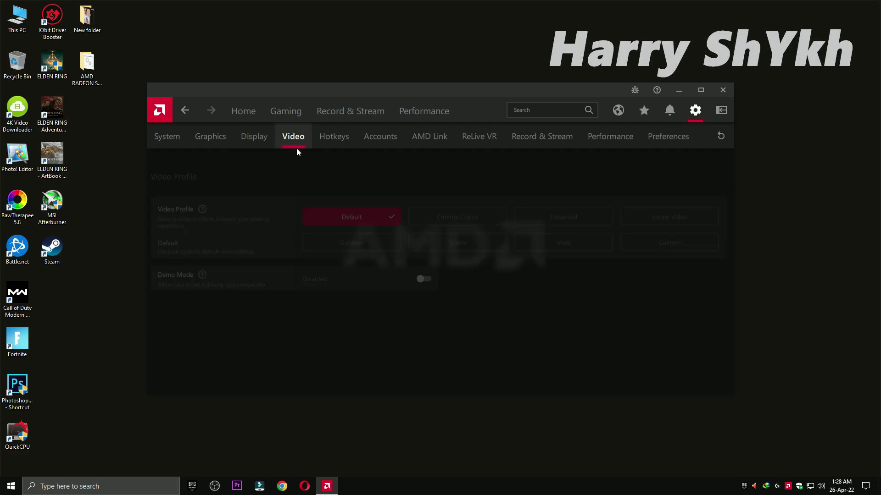
left_click(335, 140)
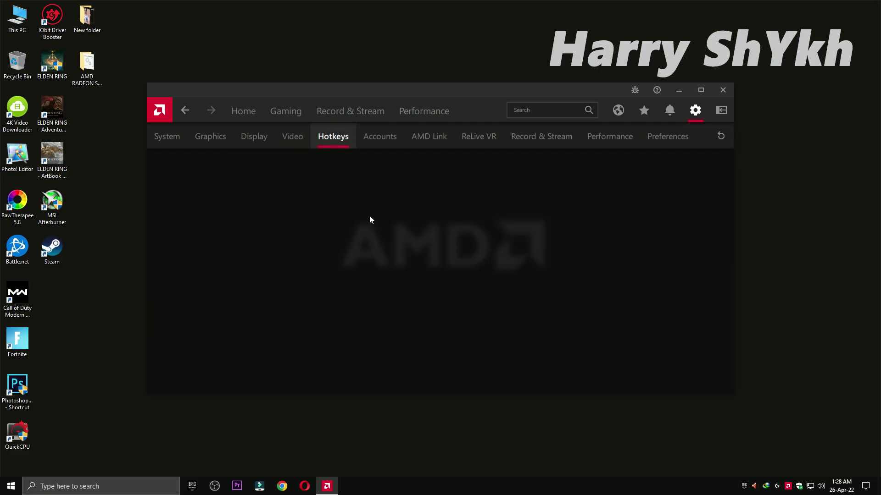
scroll(427, 326, "down", 4)
scroll(345, 278, "down", 4)
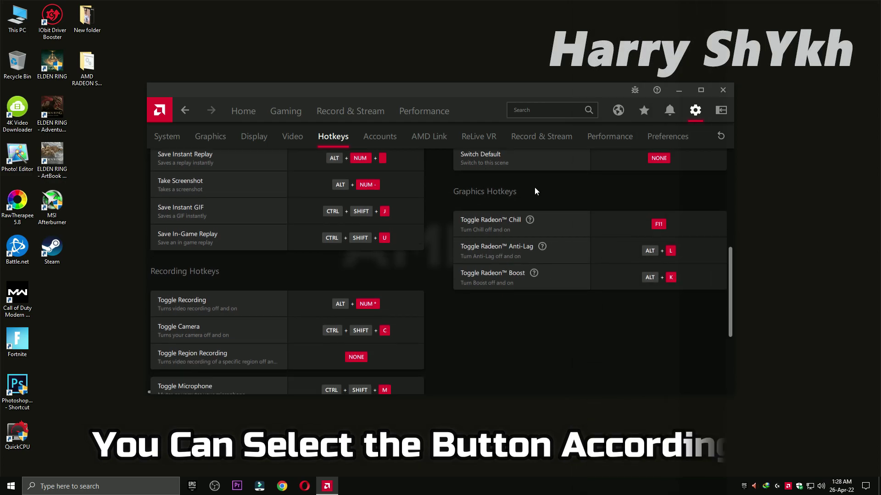
scroll(388, 258, "up", 10)
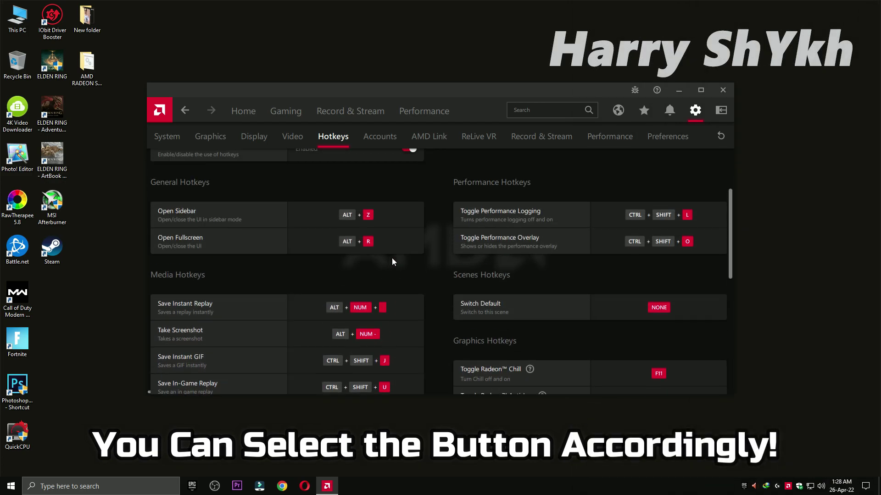
left_click(380, 137)
left_click(430, 140)
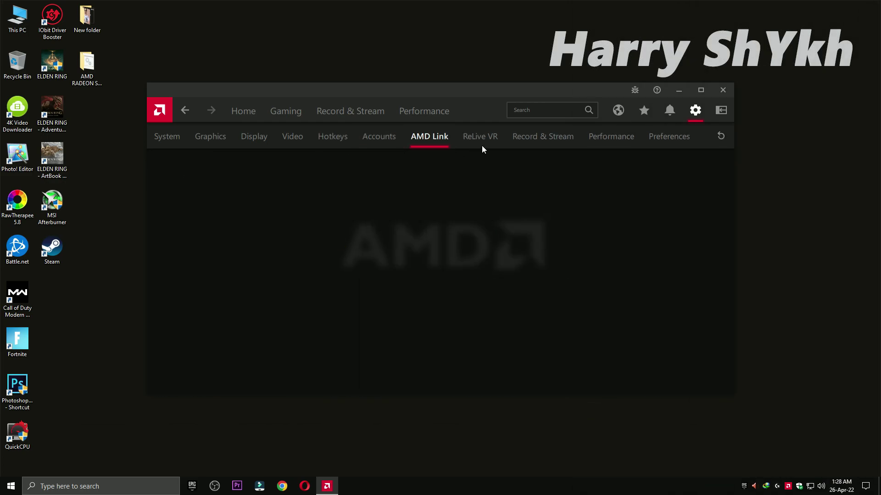
left_click(481, 142)
- In the Record & Stream settings, turn the recording Show Indicator option on and back off
left_click(543, 142)
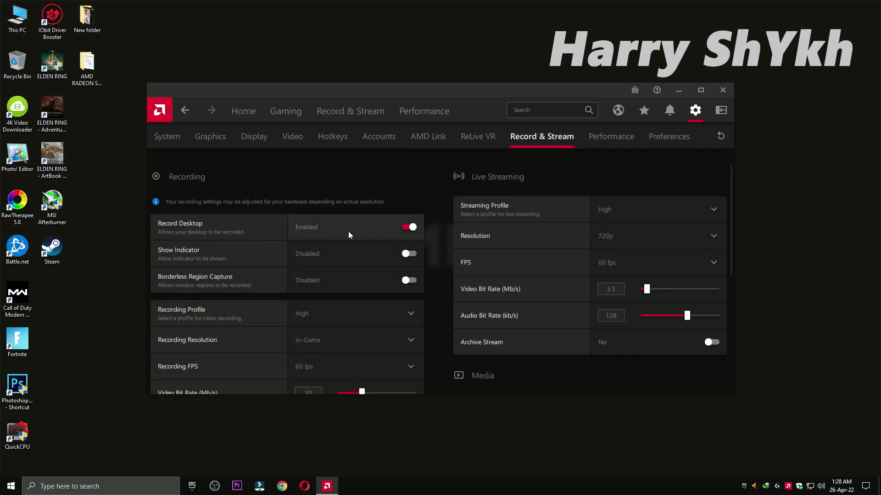
left_click(350, 261)
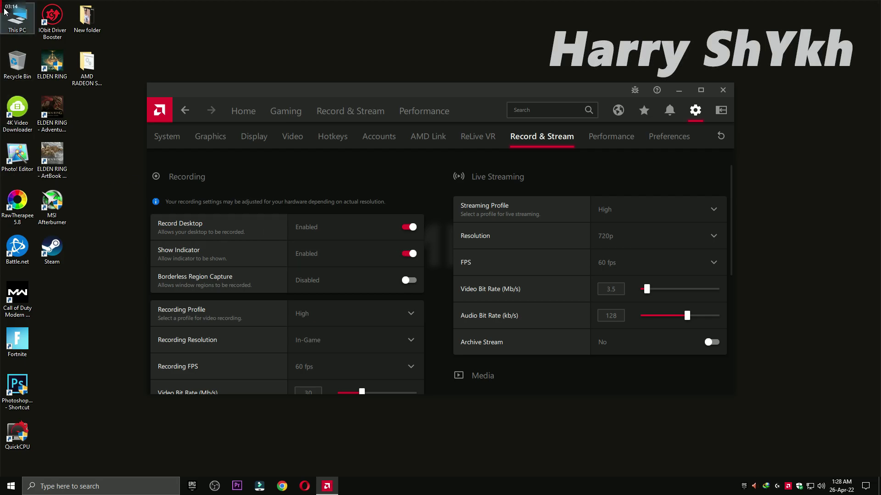
left_click(407, 255)
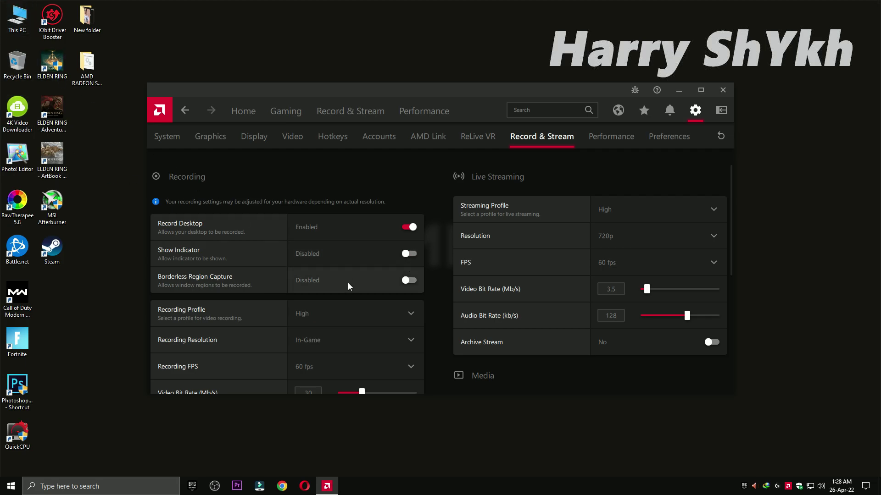
- Set the Recording Profile to High and check the available recording resolutions without choosing another one
scroll(312, 294, "down", 2)
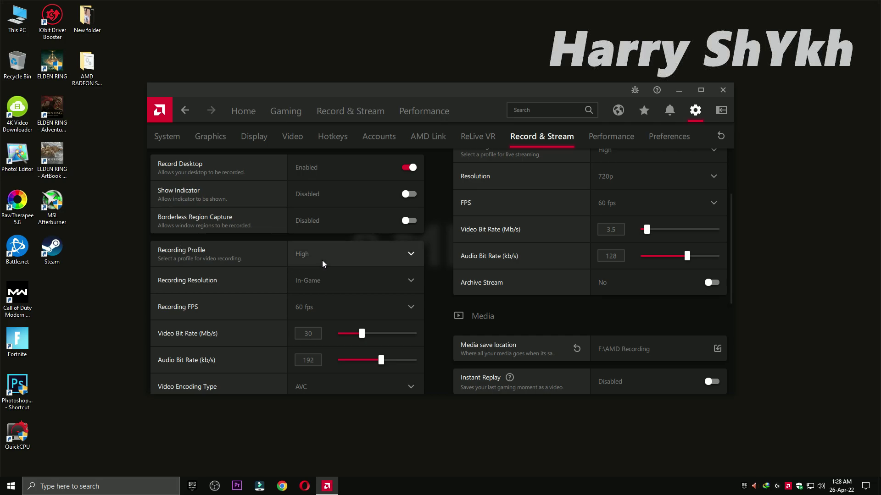
left_click(334, 260)
left_click(302, 323)
left_click(328, 287)
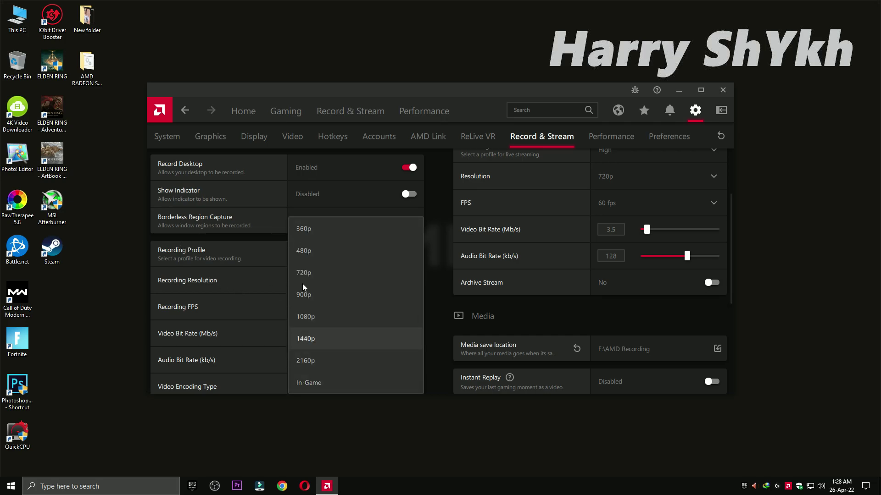
left_click(241, 275)
- Review the remaining recording settings from the video bit rate down to the microphone options
scroll(252, 297, "down", 2)
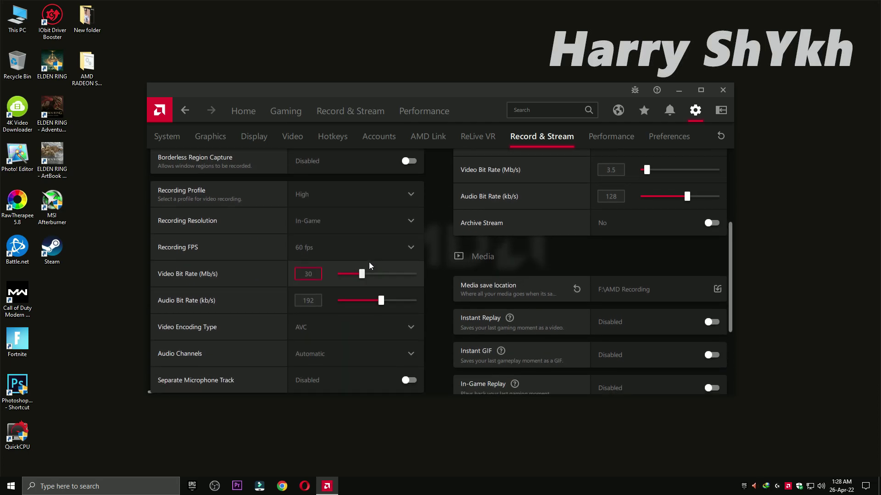
scroll(310, 315, "down", 2)
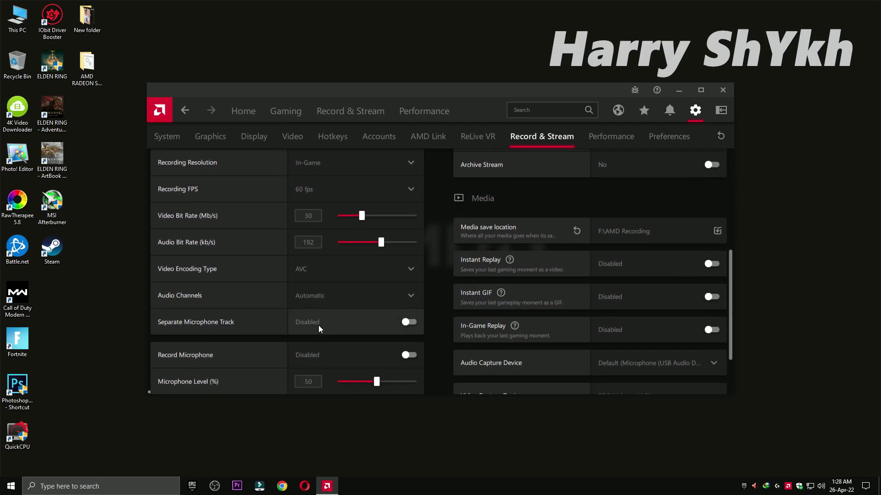
scroll(276, 294, "down", 2)
left_click(409, 295)
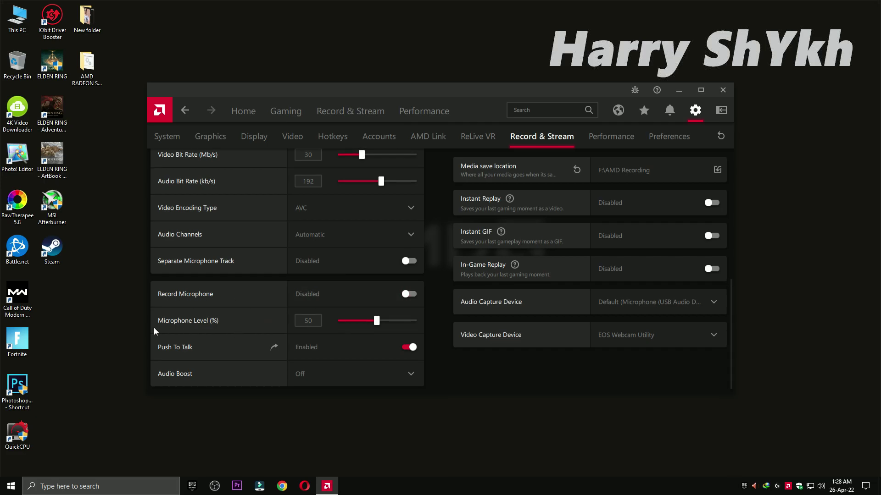
- Set the live Streaming Profile to High and check the available streaming resolutions without choosing another one
scroll(418, 277, "up", 5)
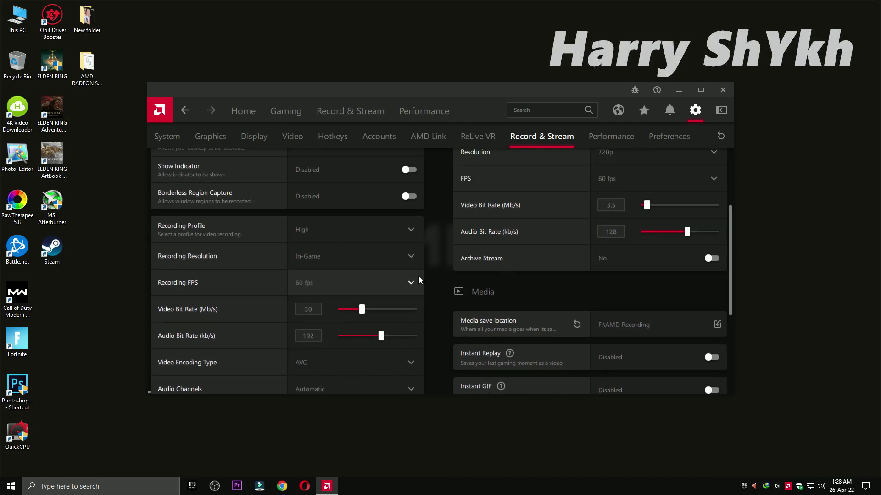
left_click(609, 211)
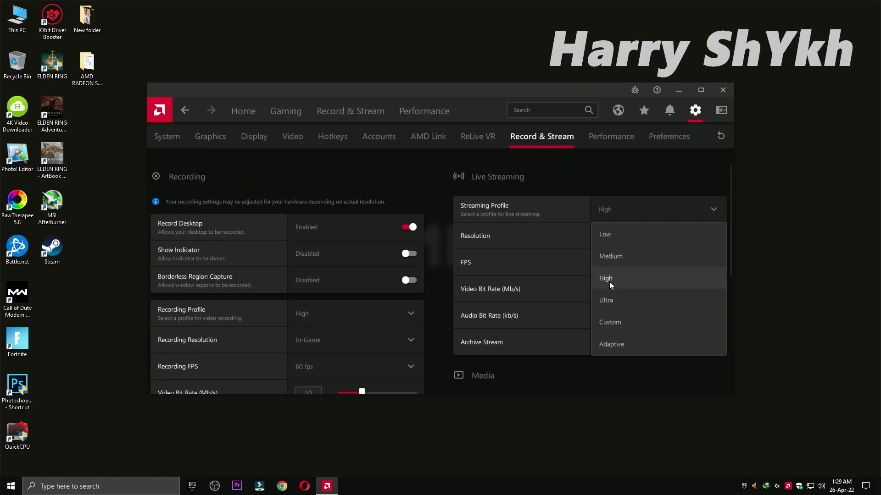
left_click(609, 281)
left_click(621, 239)
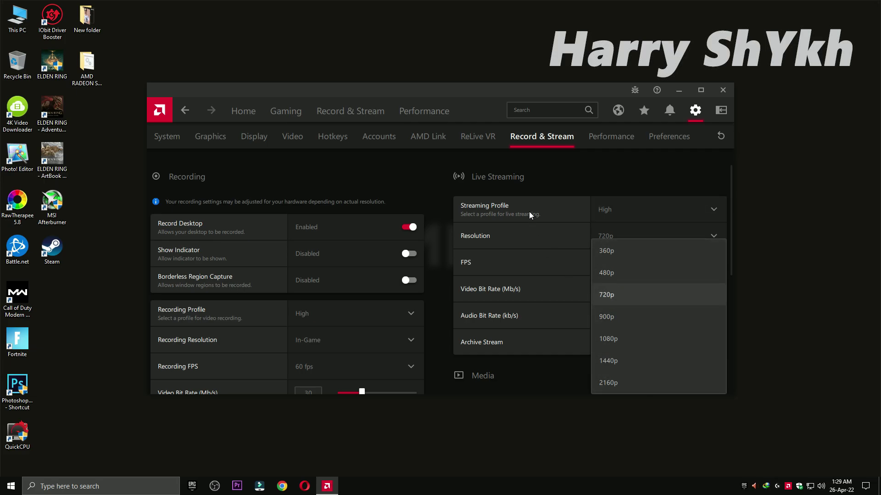
left_click(572, 260)
- Set the media save location to the "AMD Recording" folder on Local Disk (F:)
scroll(615, 259, "down", 2)
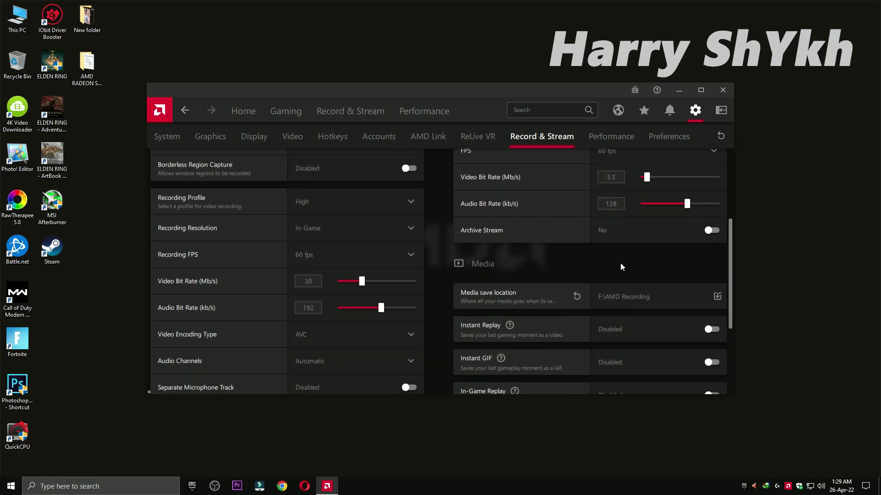
left_click(633, 296)
left_click(191, 308)
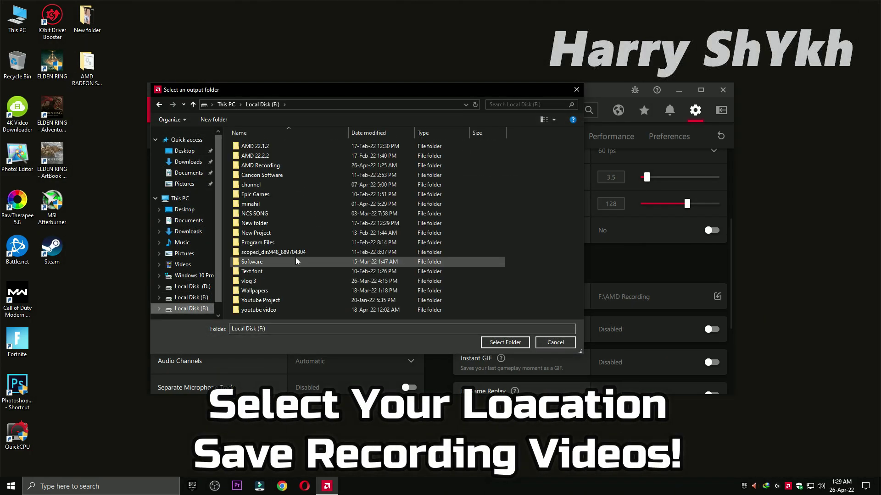
left_click(275, 164)
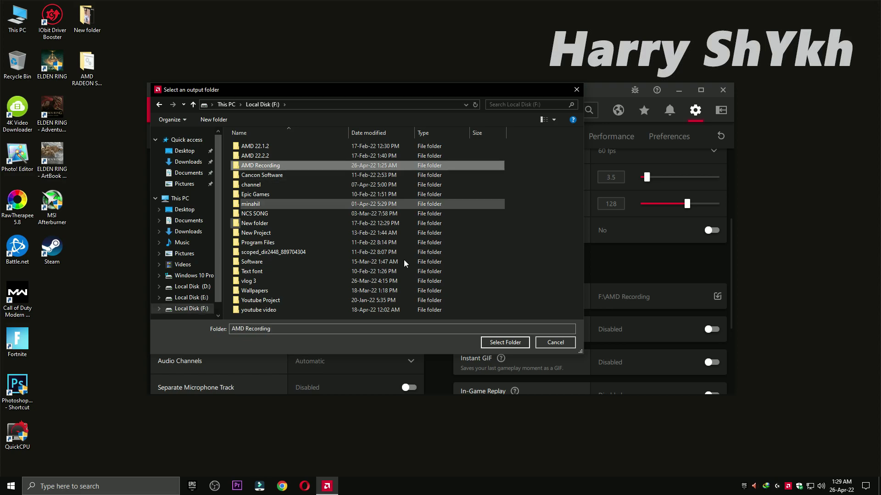
left_click(511, 342)
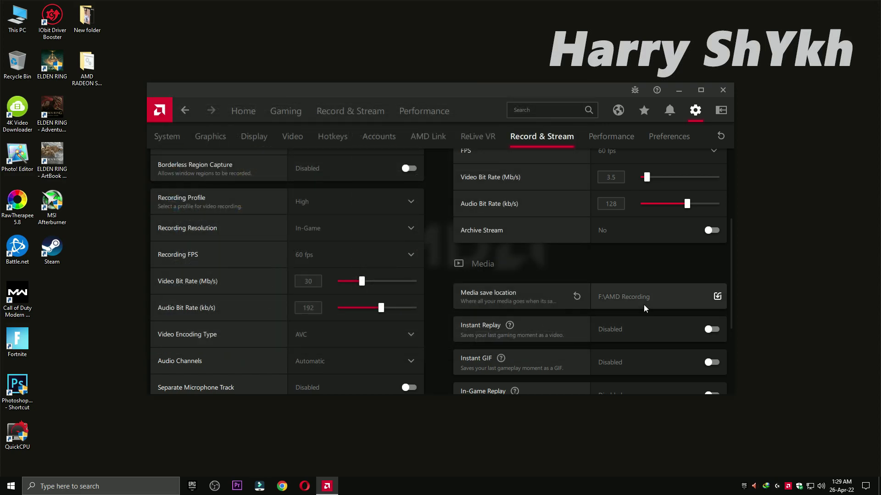
- Switch Instant Replay on to check its duration setting, switch it off again, and look over the remaining media and capture device options
left_click(707, 333)
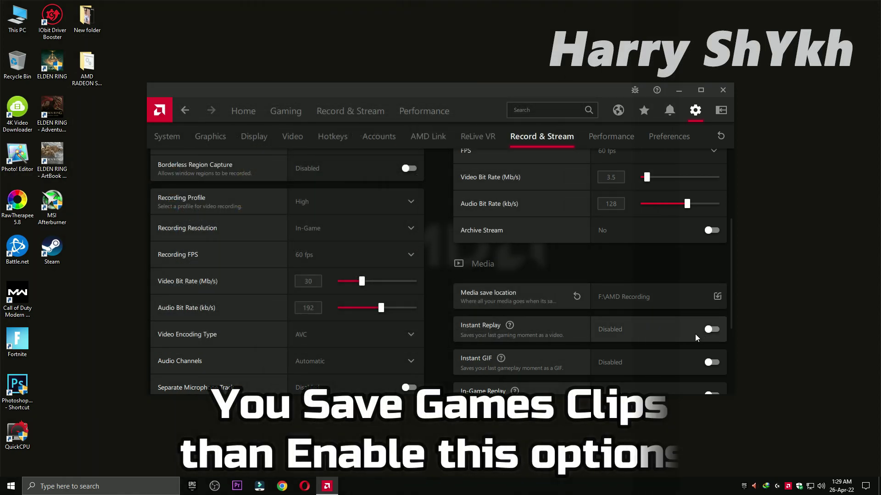
left_click_drag(646, 357, 648, 360)
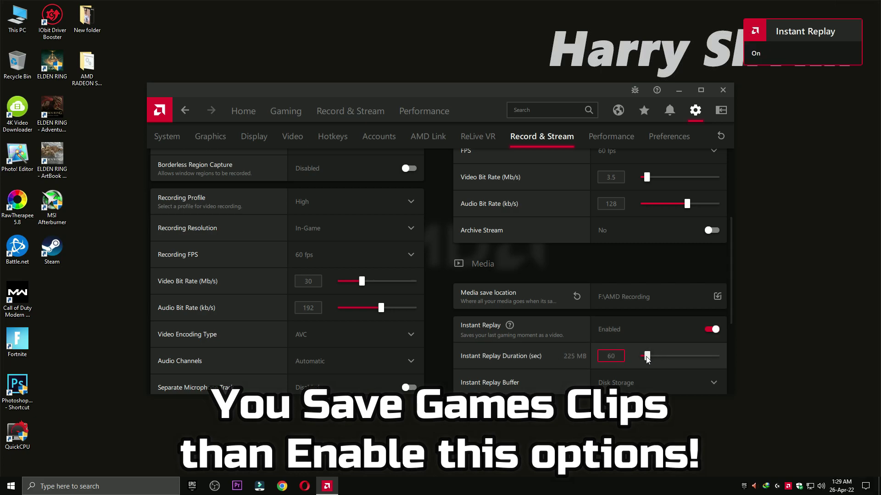
left_click(710, 330)
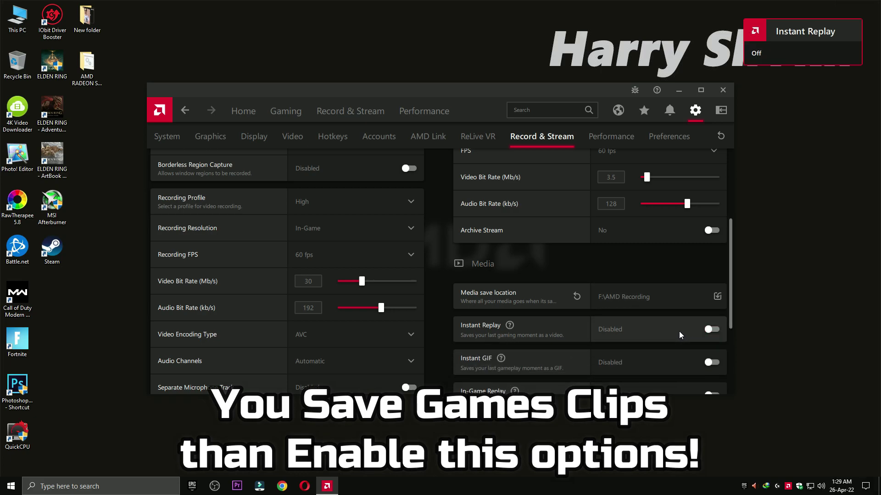
scroll(679, 331, "down", 2)
scroll(604, 338, "down", 1)
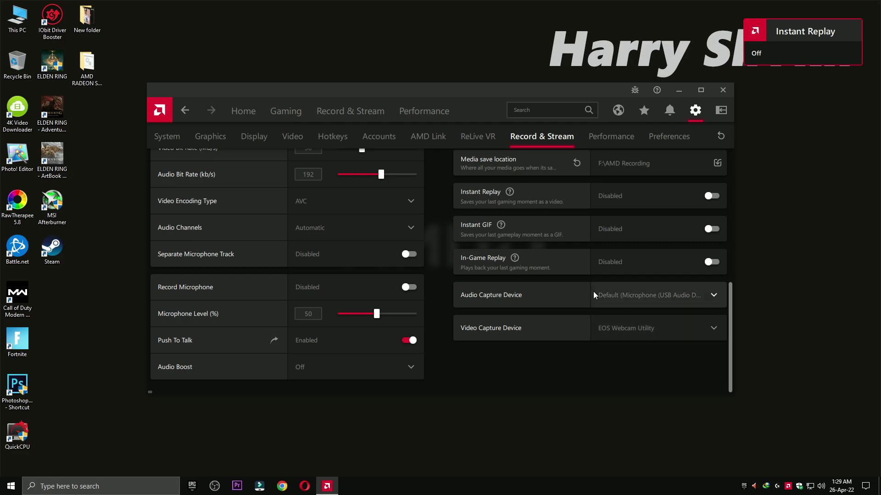
- Turn the metrics overlay on in the Performance settings to preview it and turn it off again
left_click(600, 139)
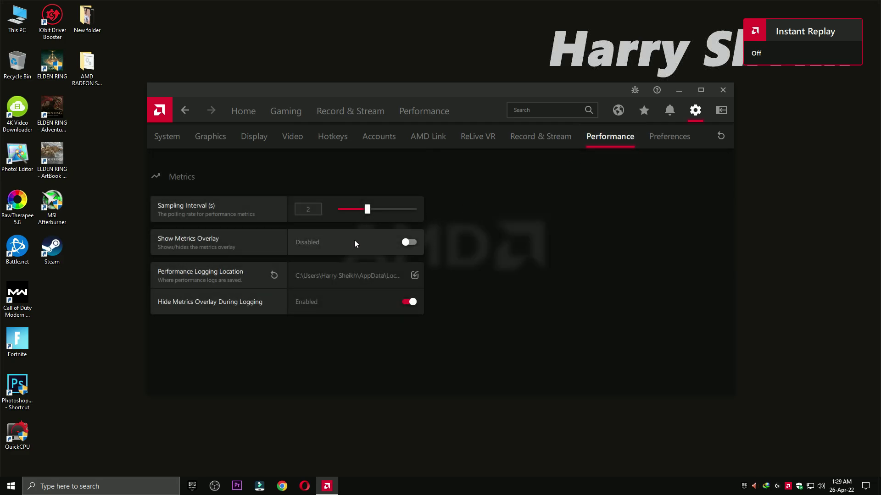
left_click(392, 252)
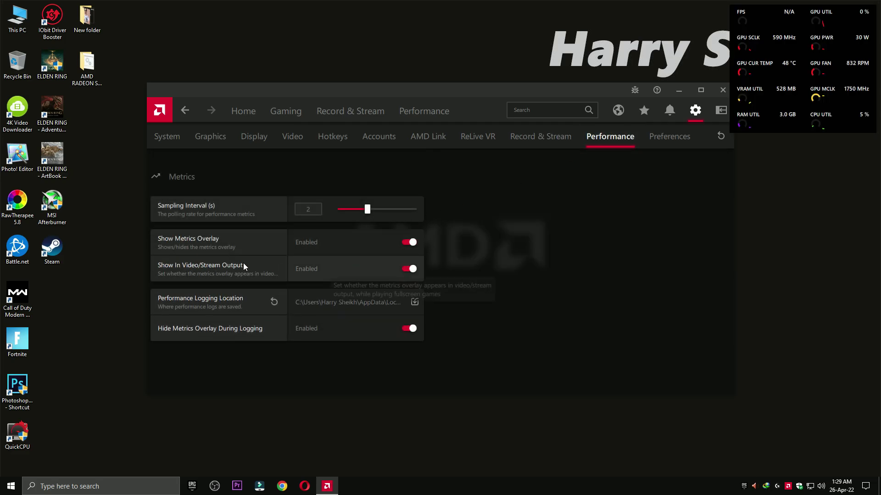
left_click(406, 244)
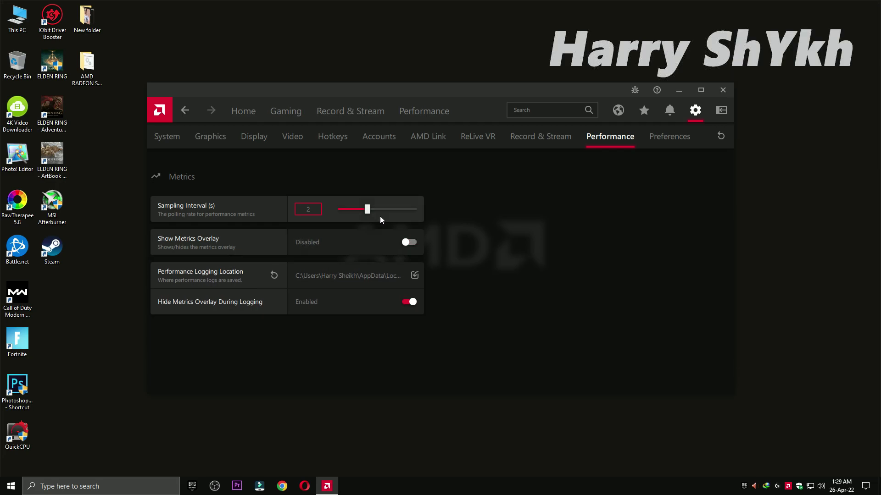
- Review the Preferences settings from the general options down to the AMD User Experience Program
left_click(657, 145)
scroll(303, 285, "down", 1)
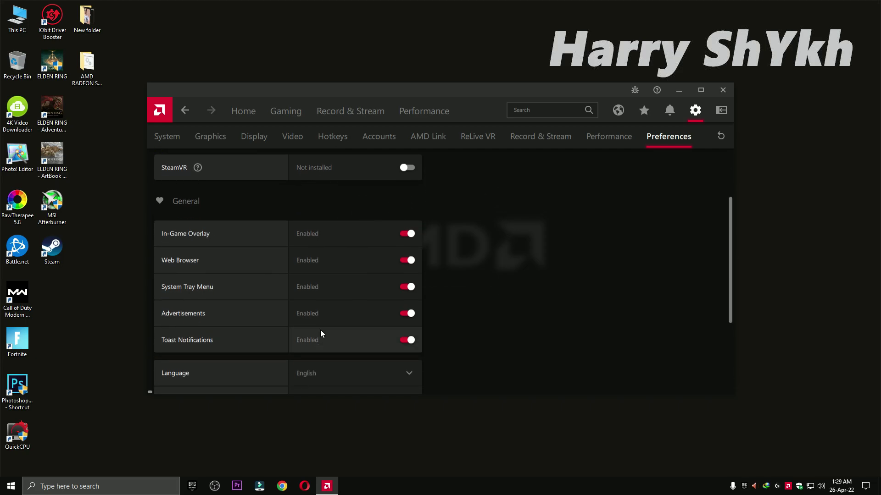
scroll(342, 322, "down", 3)
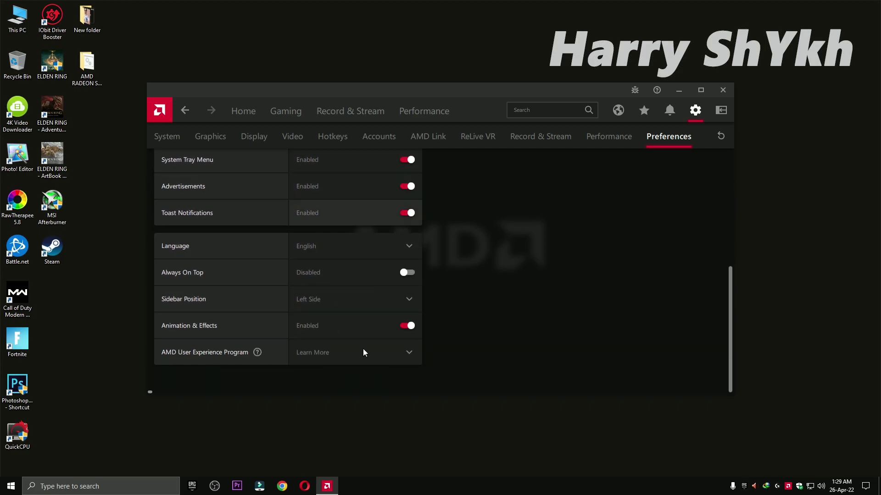
scroll(367, 321, "up", 3)
scroll(383, 184, "up", 1)
- Examine the performance metrics page and its tracking options for FPS, GPU, VRAM, CPU and RAM
left_click(441, 111)
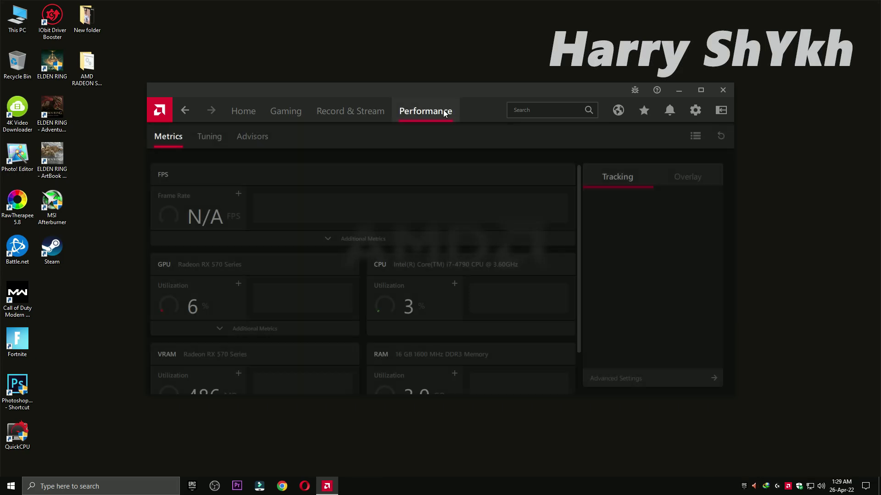
scroll(651, 257, "down", 1)
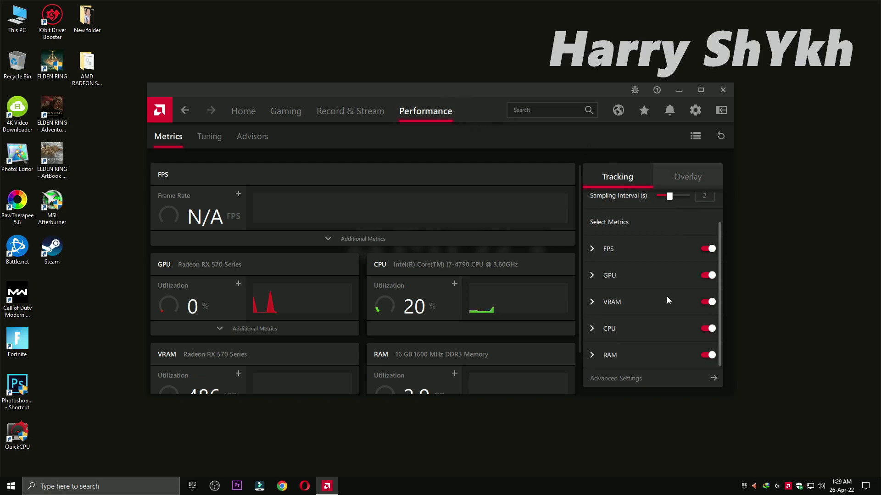
scroll(650, 239, "up", 1)
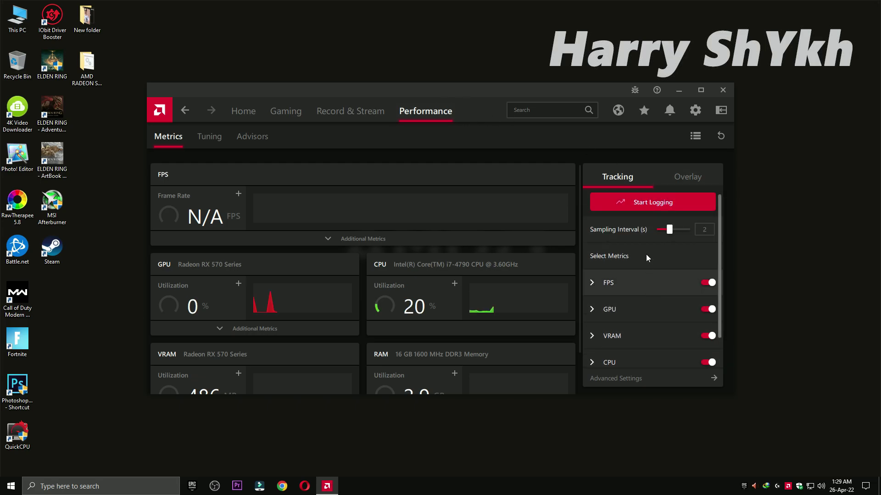
- Show the metrics overlay, try the Top Left location, and set it back to Top Right
left_click(676, 183)
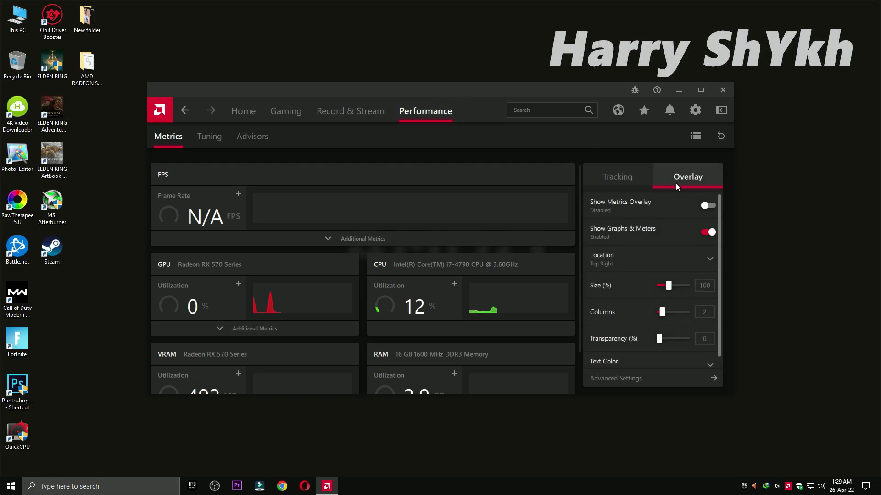
left_click(692, 207)
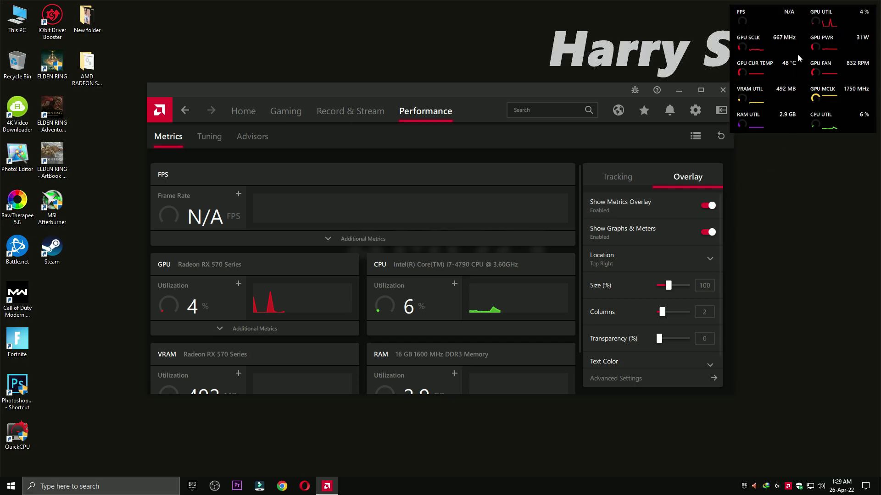
left_click(659, 260)
left_click(635, 284)
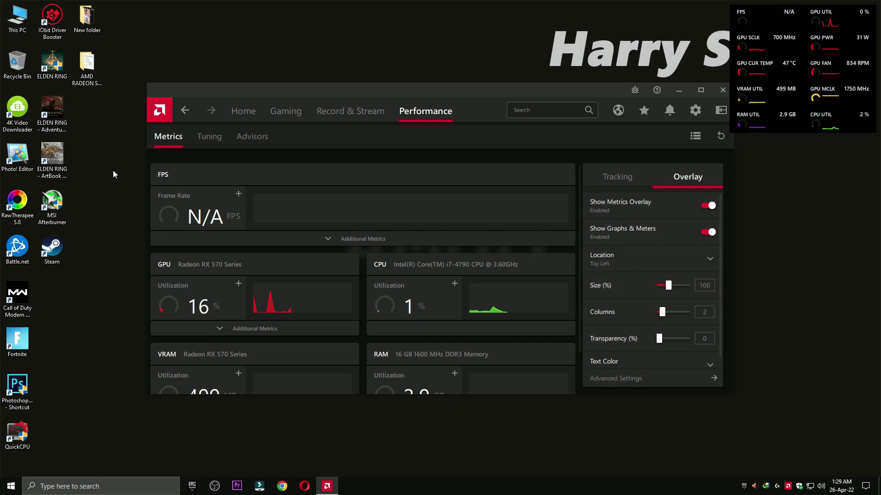
left_click(650, 268)
left_click(646, 304)
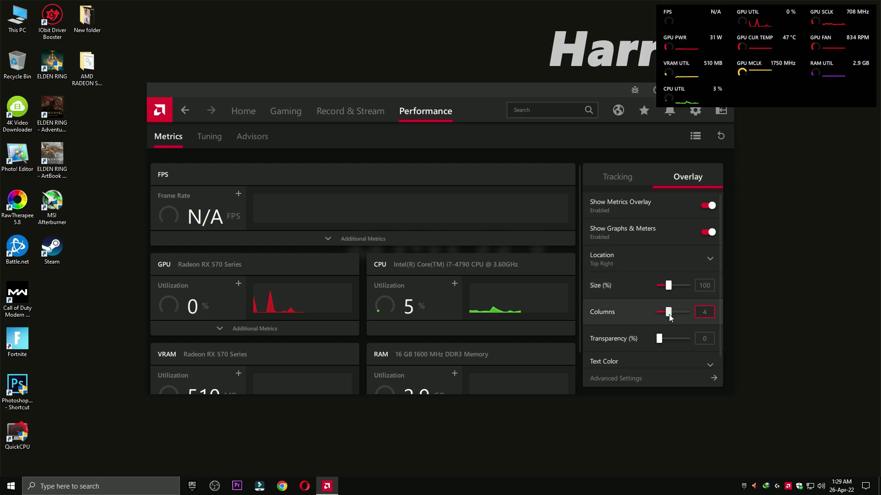
- Try other overlay column counts and a higher transparency, returning them to 2 columns and 0% transparency
left_click_drag(660, 311, 661, 317)
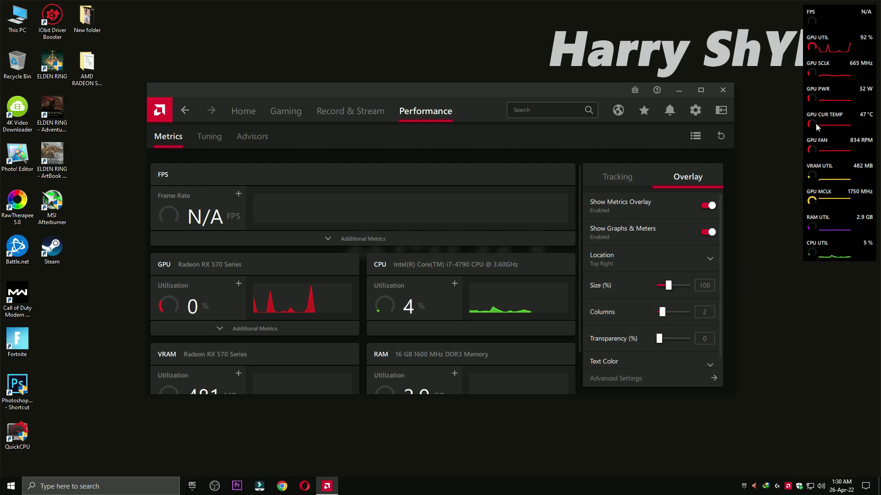
left_click_drag(660, 339, 680, 345)
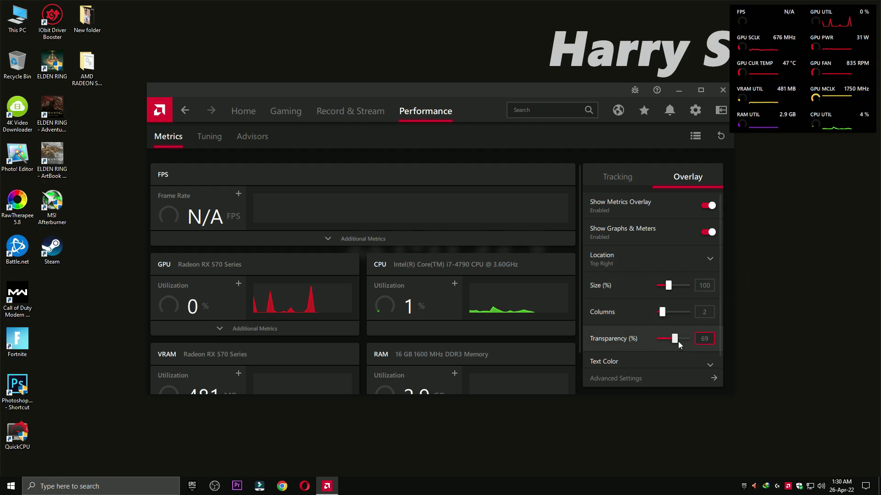
scroll(679, 345, "down", 2)
key("Home")
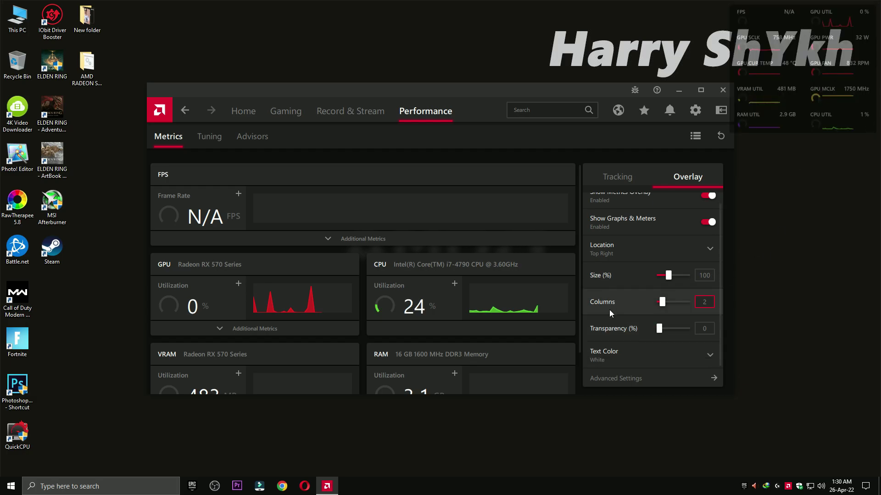
- Preview the overlay text in Blue and other colors, restore it to White, and disable the metrics overlay
left_click(627, 354)
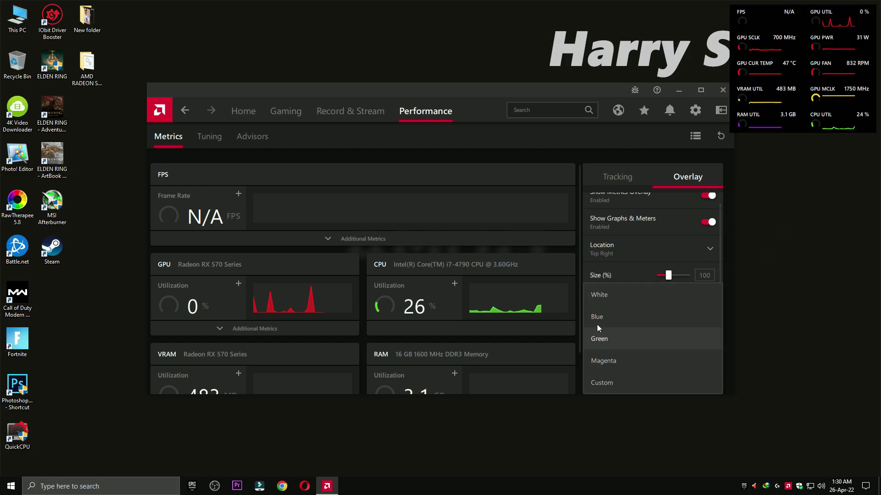
left_click(597, 324)
left_click(619, 348)
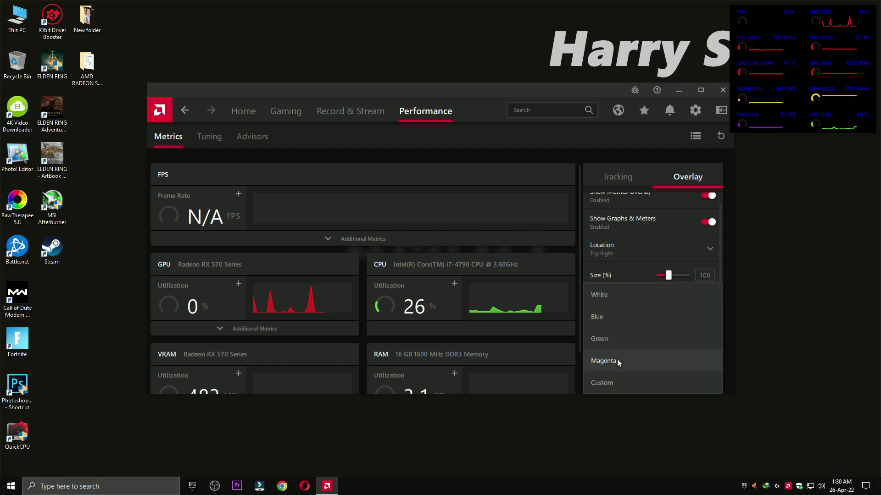
left_click(610, 303)
scroll(633, 353, "up", 1)
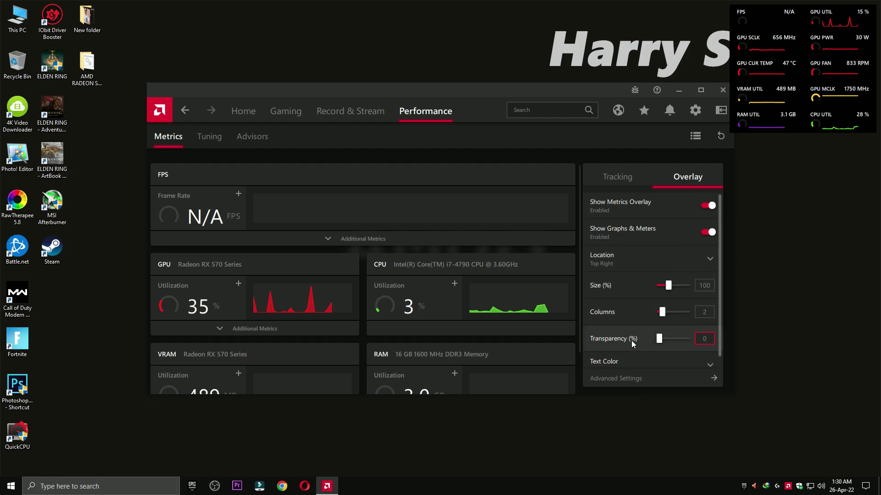
left_click(708, 206)
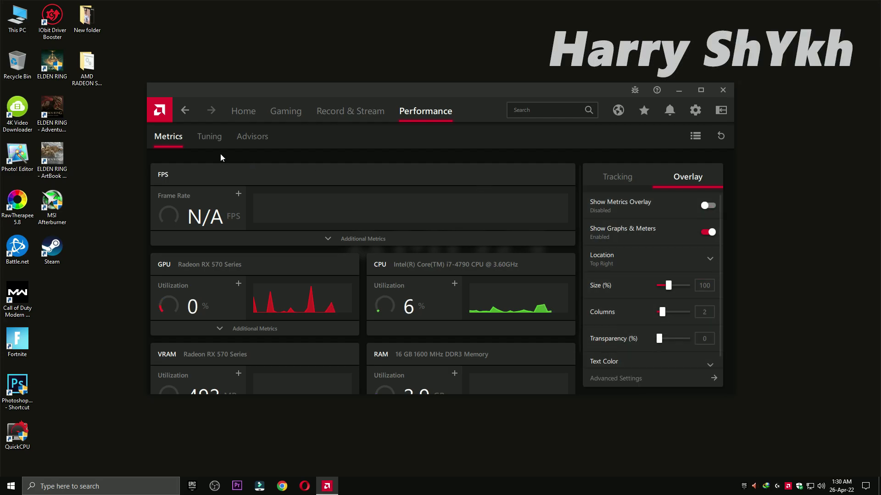
- Add a GPU tuning profile for Fortnite
left_click(210, 138)
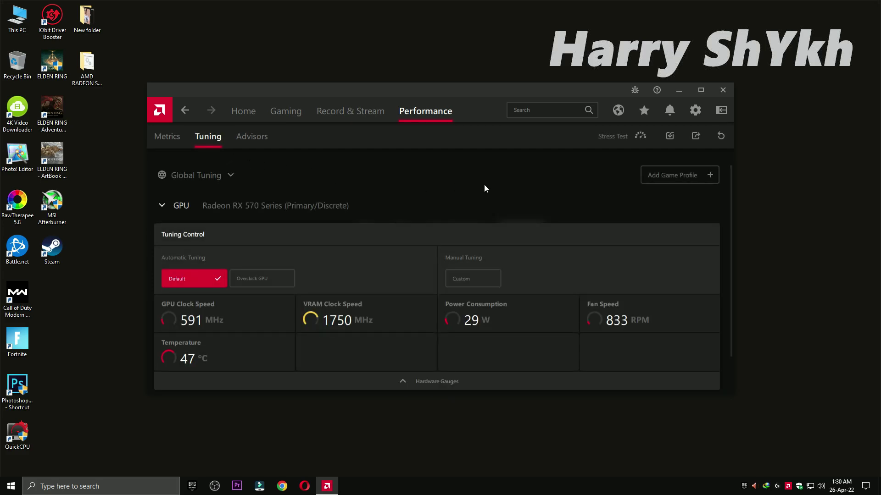
left_click(660, 177)
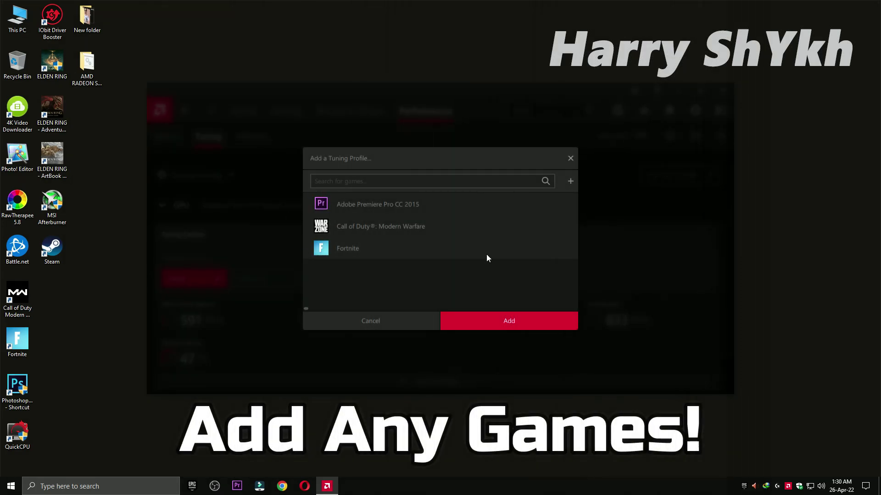
left_click(365, 248)
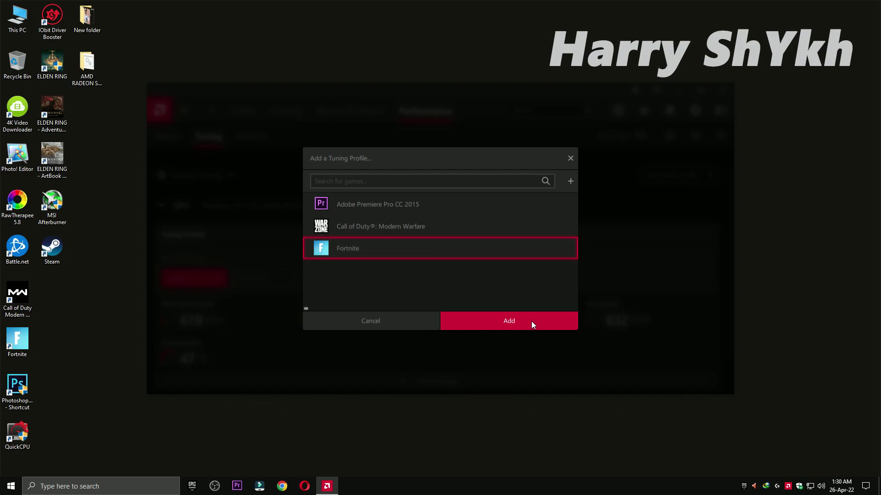
left_click(532, 322)
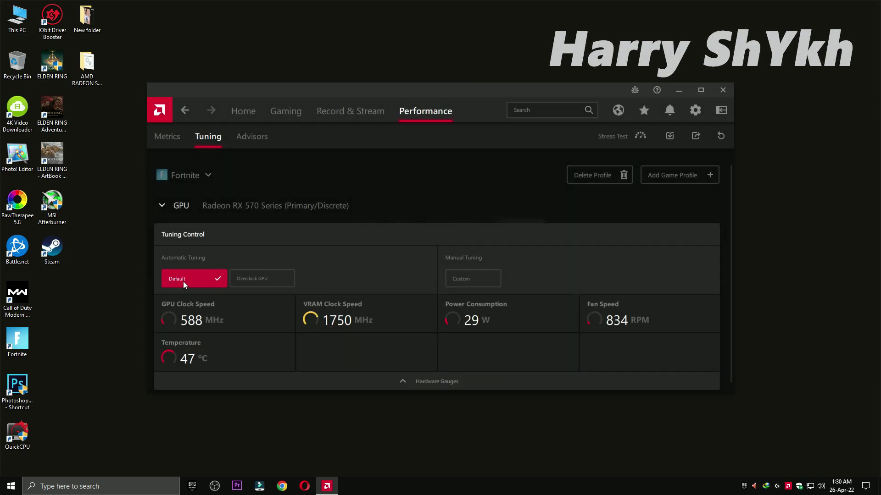
- Look at the Record page and check which account platforms are offered for live streaming
left_click(359, 112)
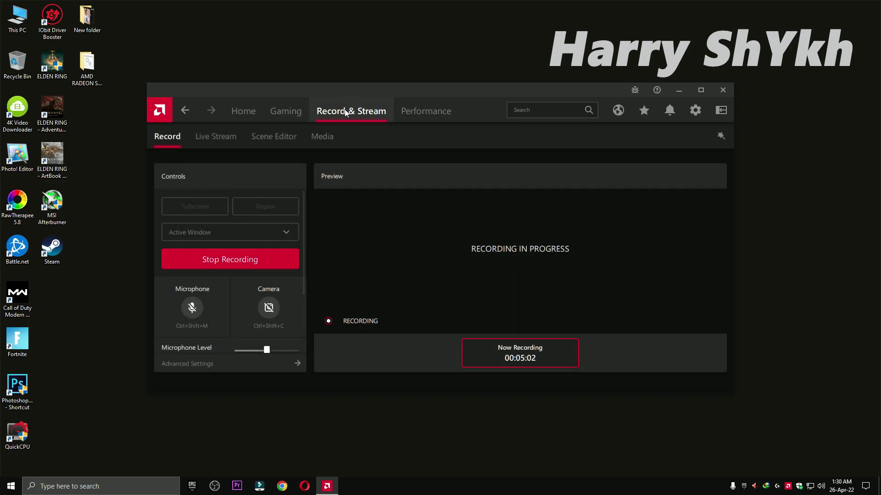
left_click(219, 138)
left_click(241, 205)
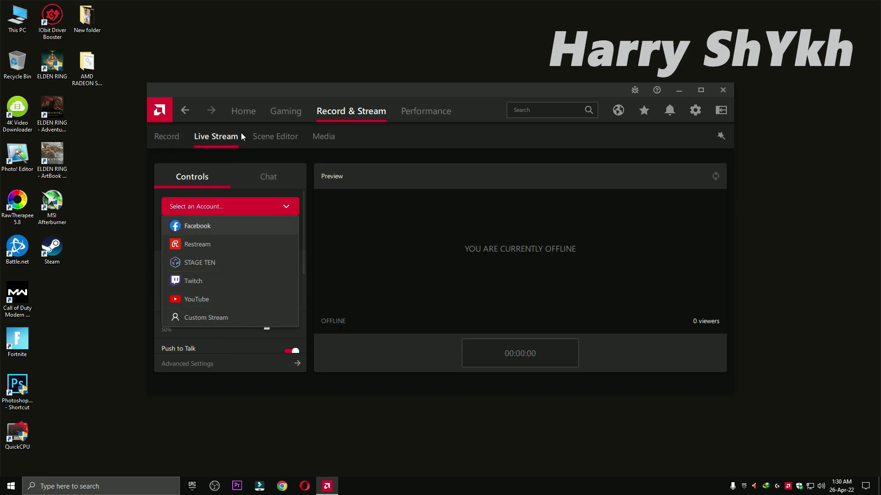
- Close Radeon Software and open Graphics settings from the Gaming section of Windows Settings
left_click(240, 112)
left_click(723, 90)
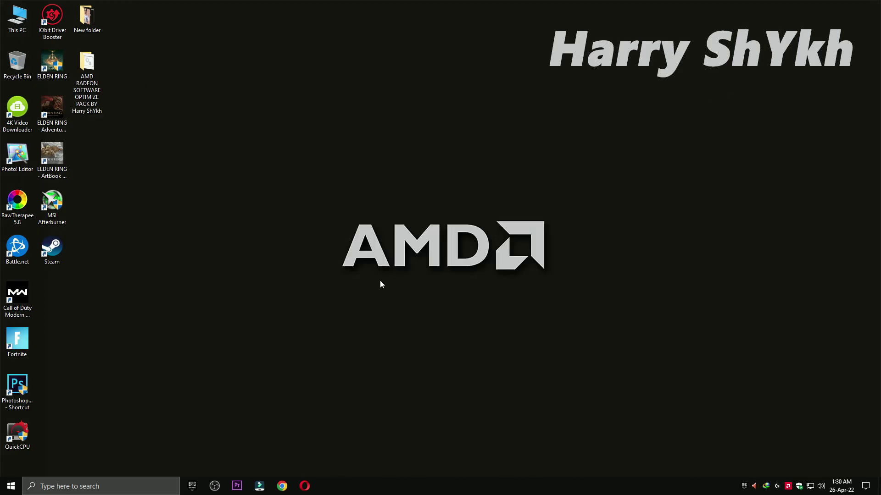
left_click(11, 486)
left_click(13, 448)
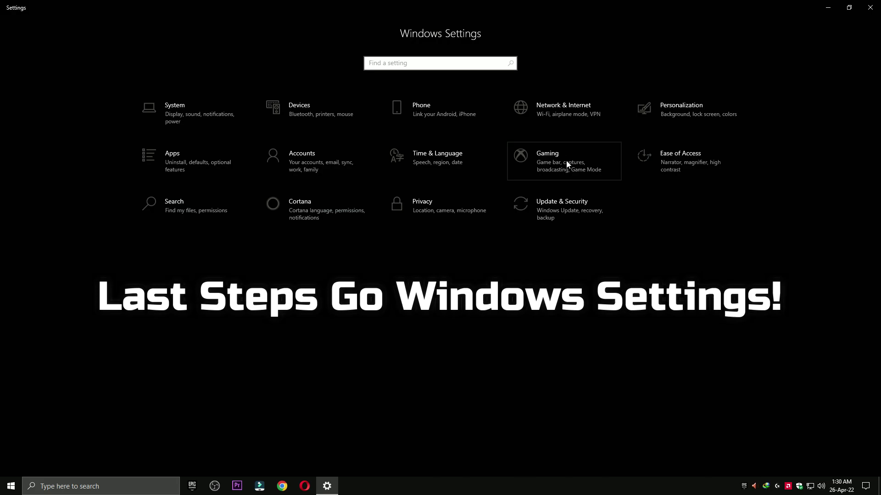
left_click(566, 161)
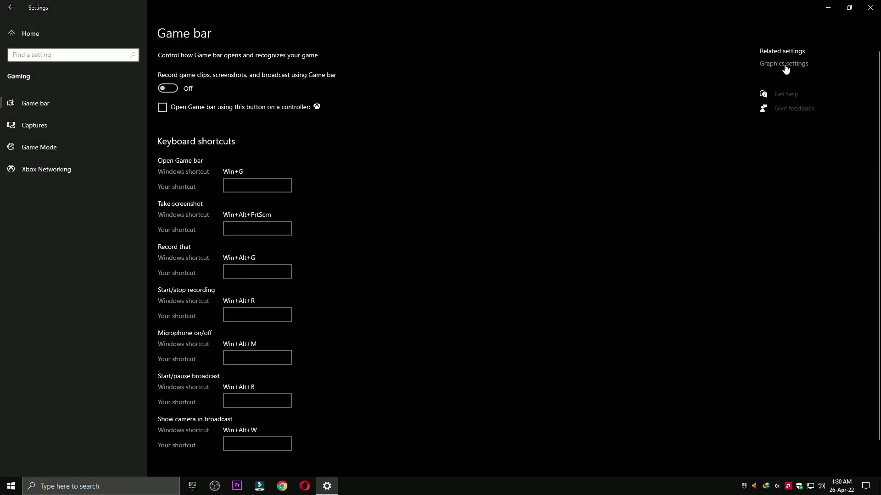
left_click(795, 65)
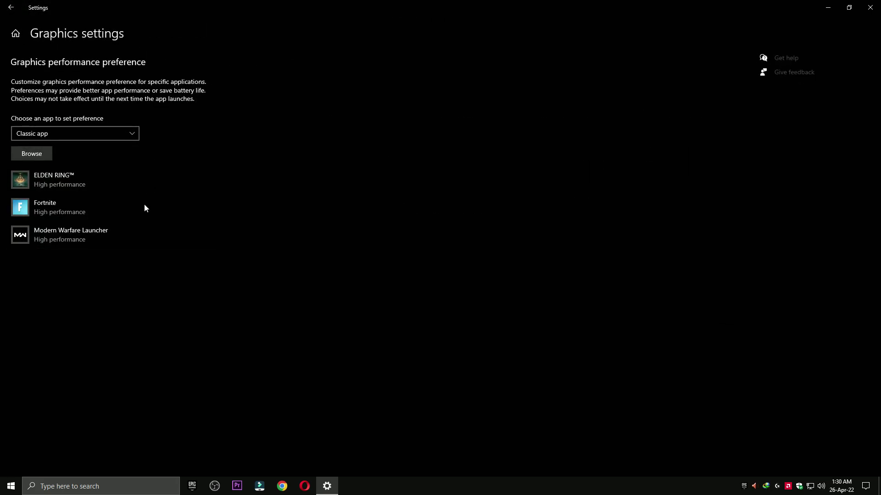
- Remove Modern Warfare Launcher from the graphics performance preference apps
left_click(65, 234)
left_click(190, 281)
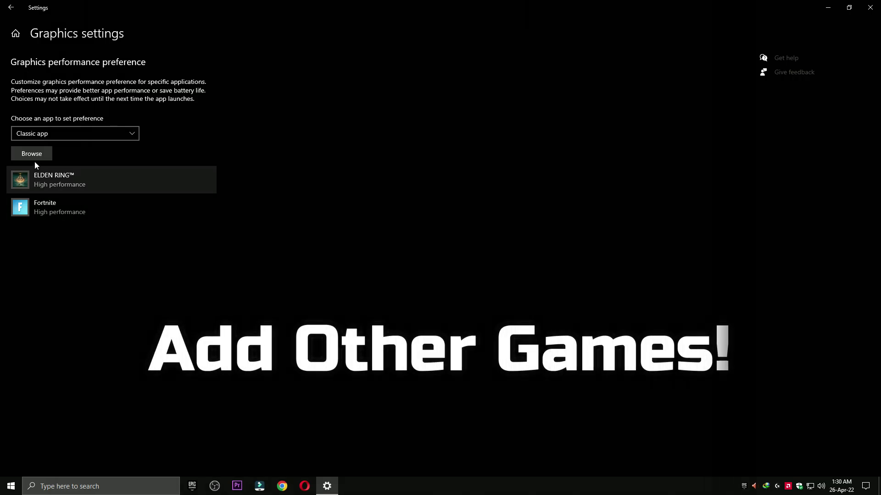
- Add Modern Warfare Launcher.exe from D:\Battle.net\Call of Duty Modern Warfare to the graphics performance preference apps
left_click(32, 153)
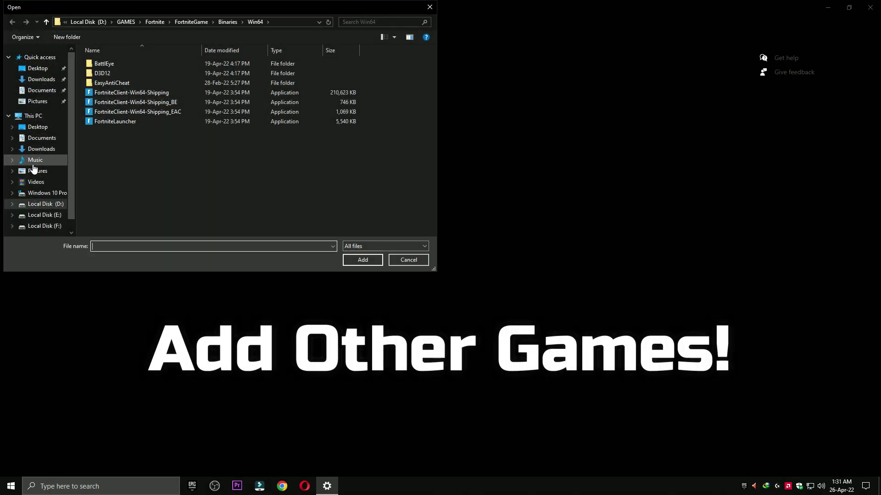
left_click(39, 204)
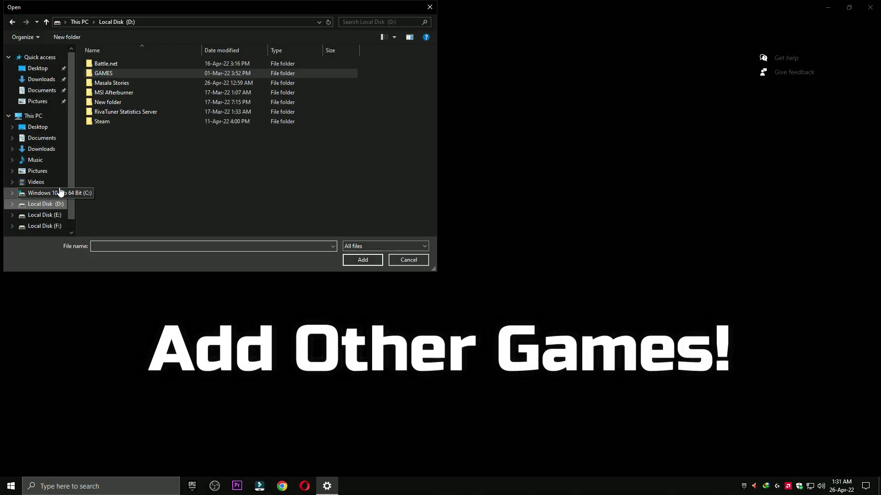
double_click(106, 63)
double_click(110, 80)
left_click(111, 131)
left_click(366, 262)
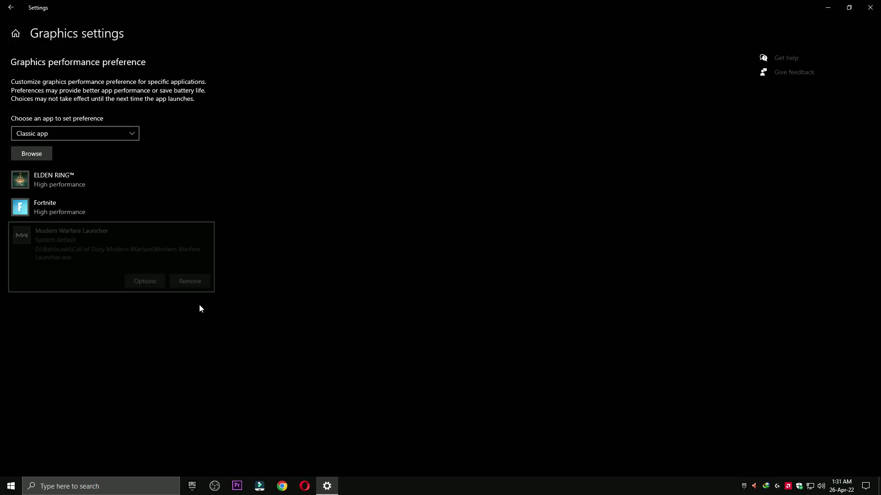
- Set the graphics preference for Modern Warfare Launcher and save the graphics specifications
left_click(140, 285)
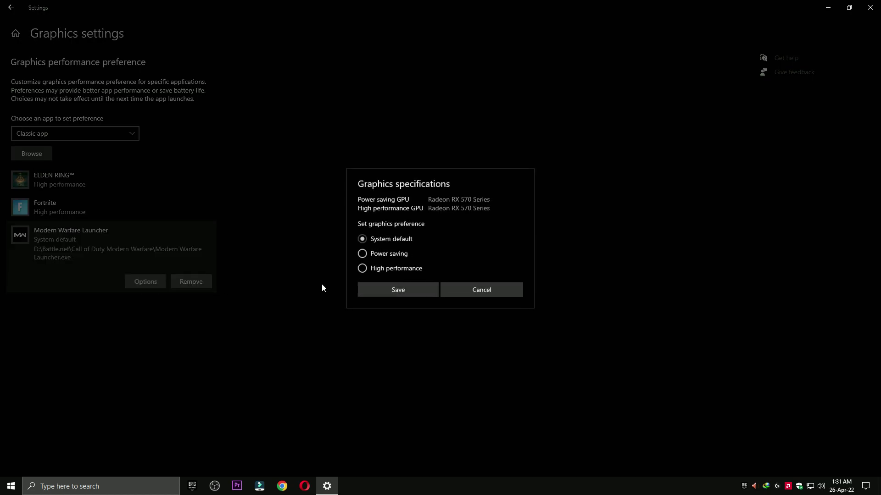
left_click(415, 292)
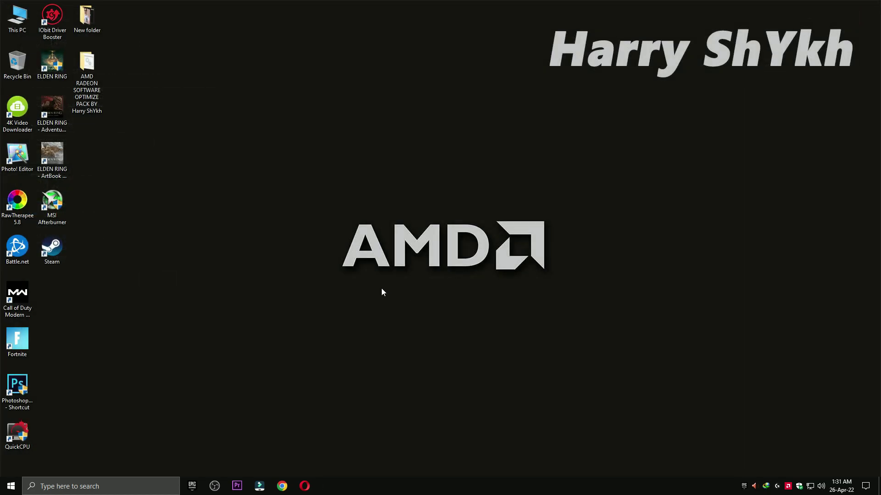
- Restart the PC to apply the changes
left_click(11, 485)
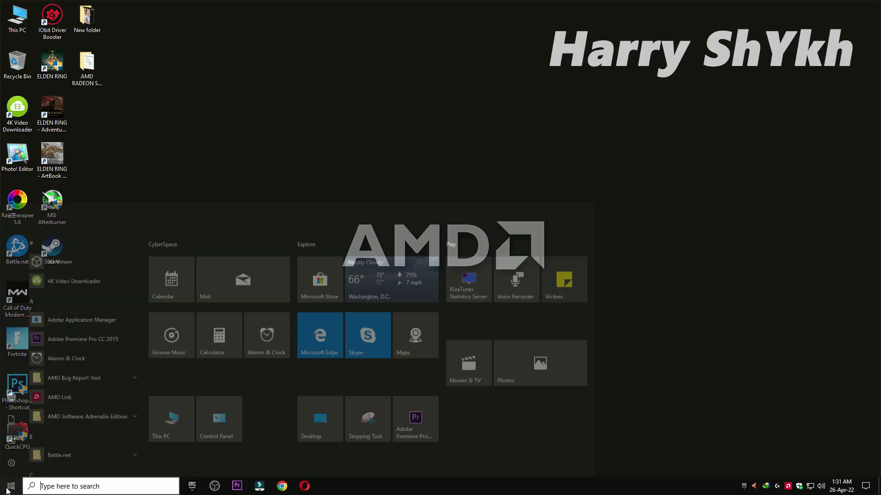
left_click(11, 466)
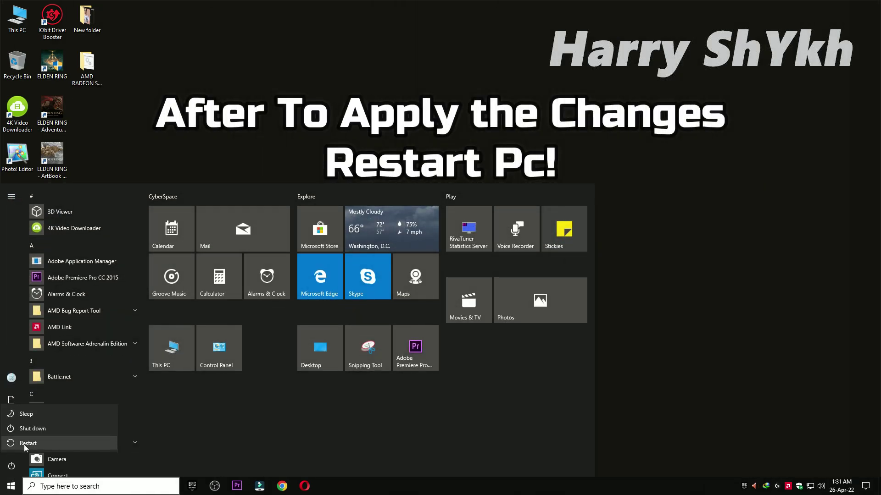